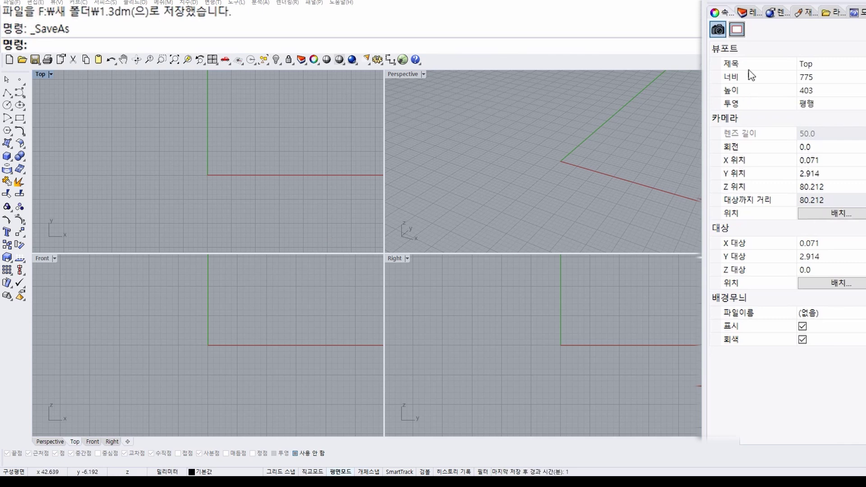
Step: Add a new layer with the default name 레이어 01 and set its colour to red (빨강)
left_click(748, 13)
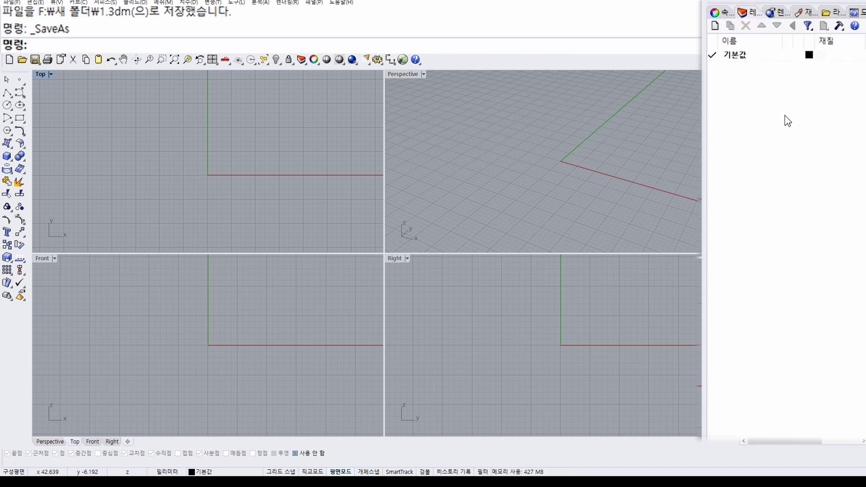
right_click(743, 80)
left_click(773, 81)
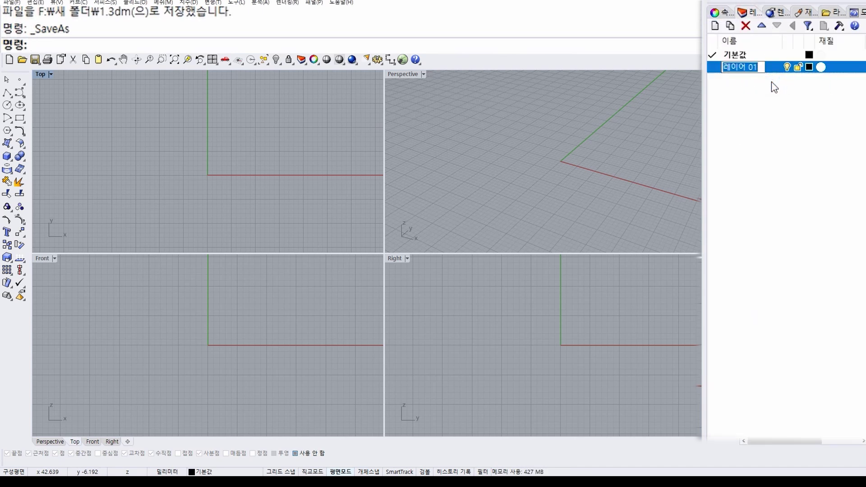
key("Return")
left_click(808, 68)
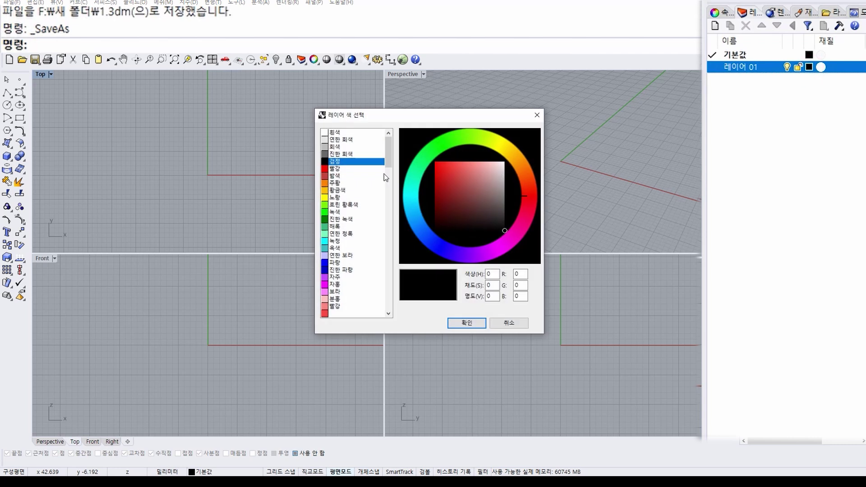
left_click(345, 169)
left_click(476, 328)
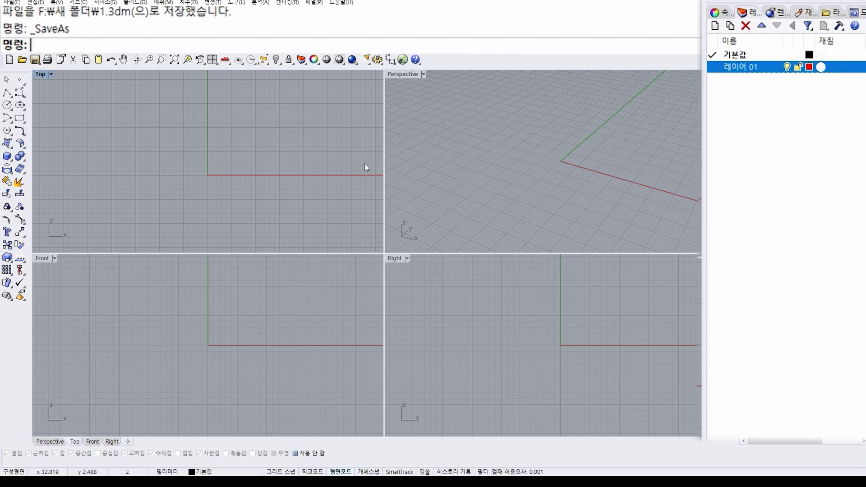
Step: Draw a 30 × 15 rectangle from its centre at the origin (0)
left_click(19, 118)
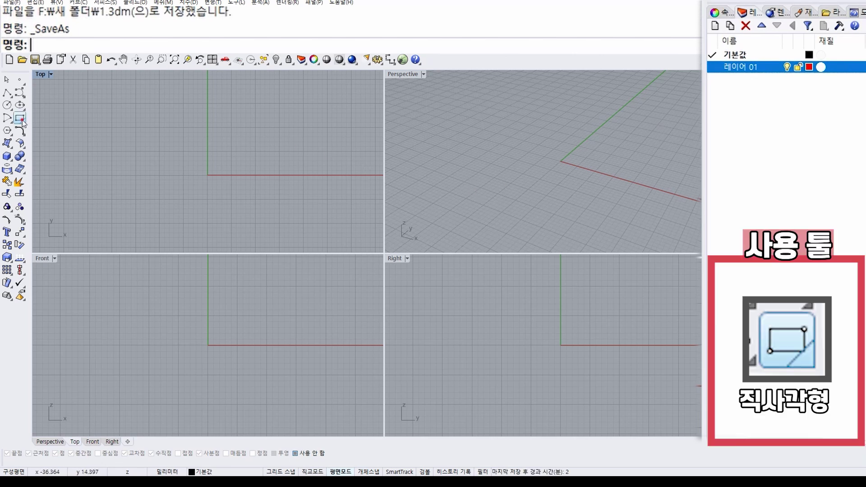
left_click(248, 45)
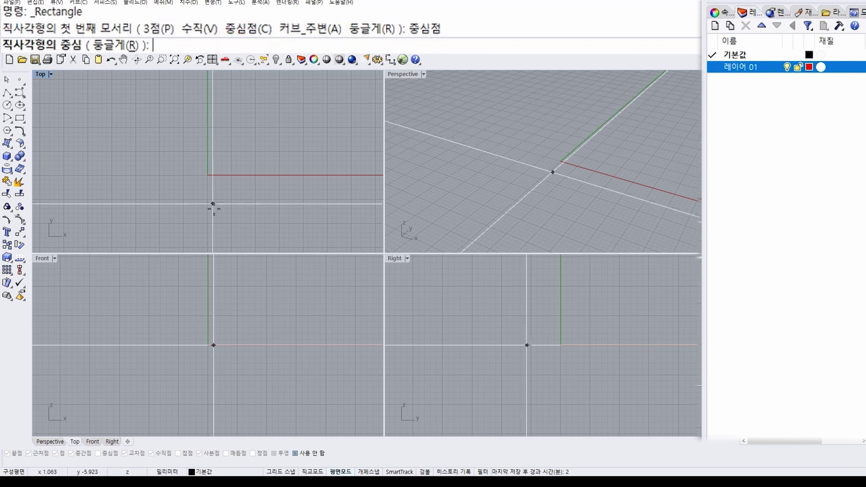
type("0")
key("Return")
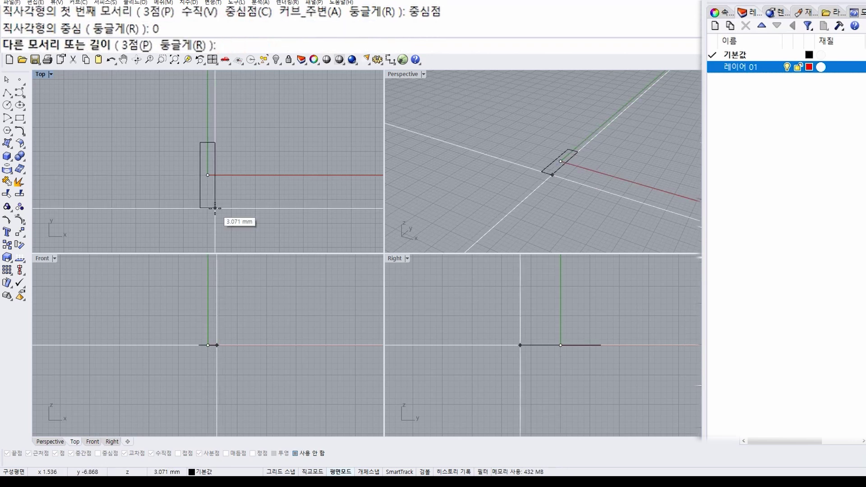
type("3")
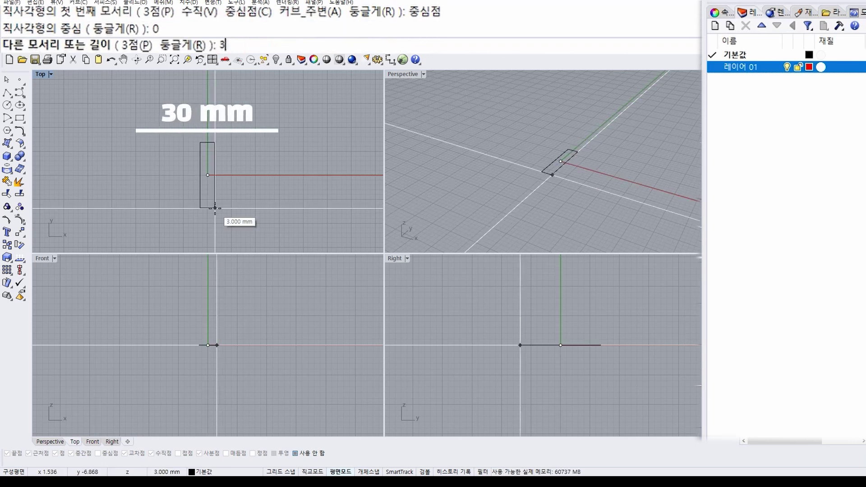
type("0")
key("Return")
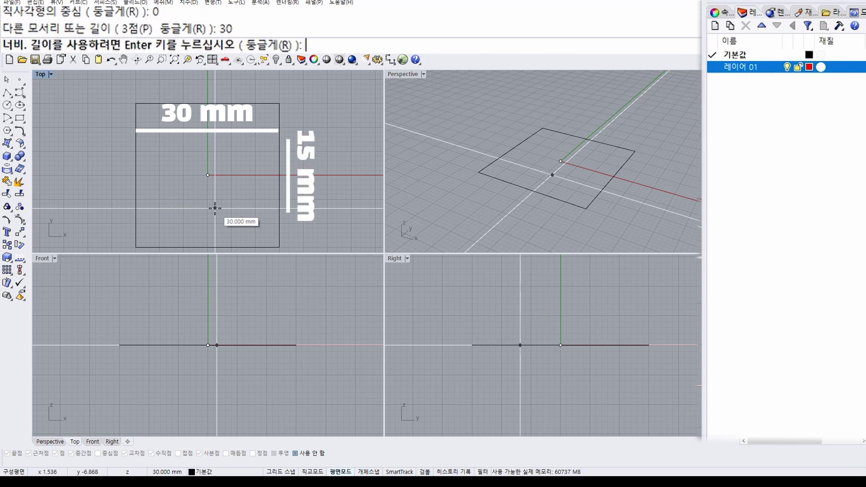
type("15")
key("Return")
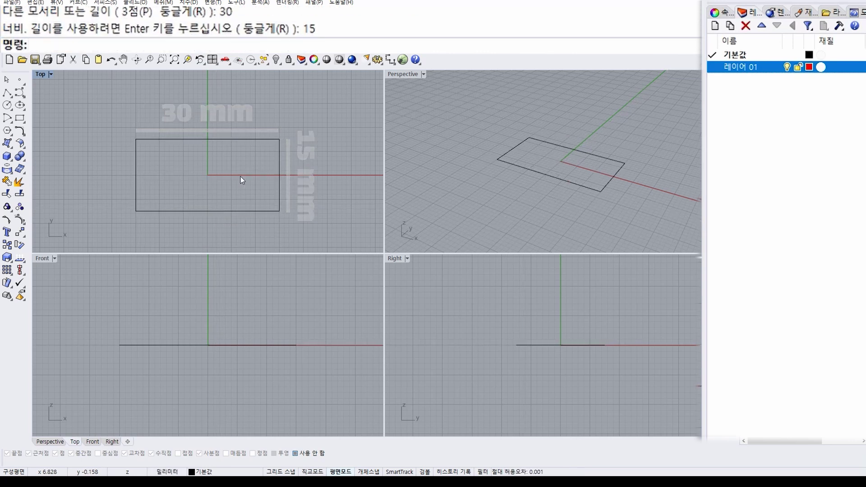
Step: Select the rectangle and make 레이어 01 the current layer
left_click(203, 211)
left_click(729, 68)
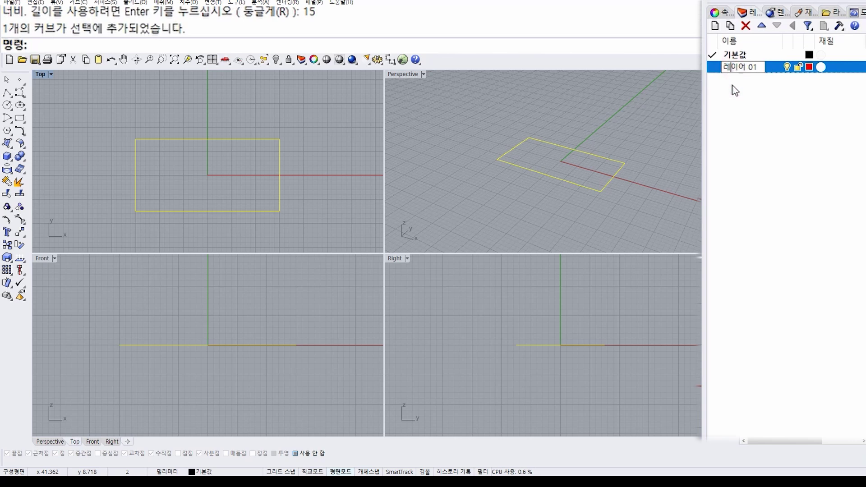
double_click(721, 67)
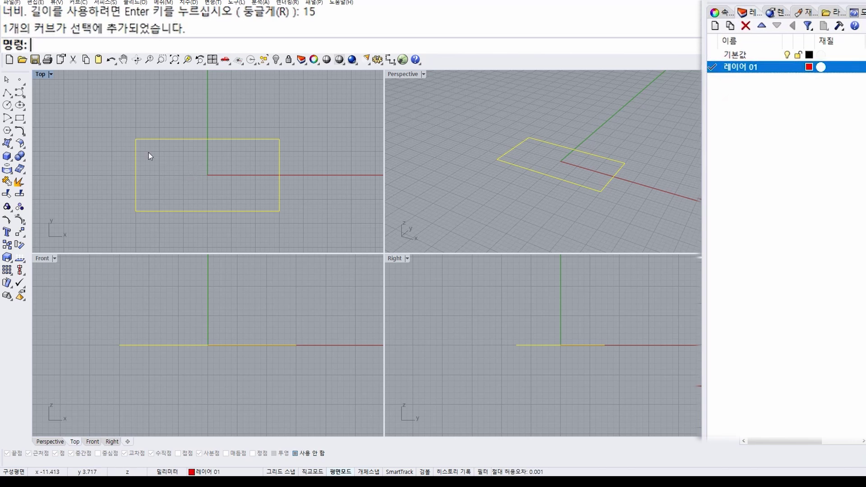
Step: Extrude the rectangle into a 1 mm thick solid
left_click(12, 162)
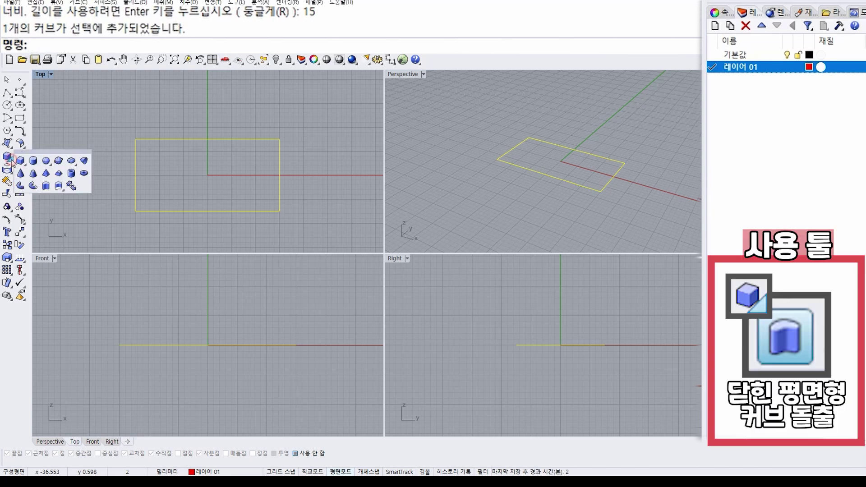
left_click(46, 188)
type("1")
key("Return")
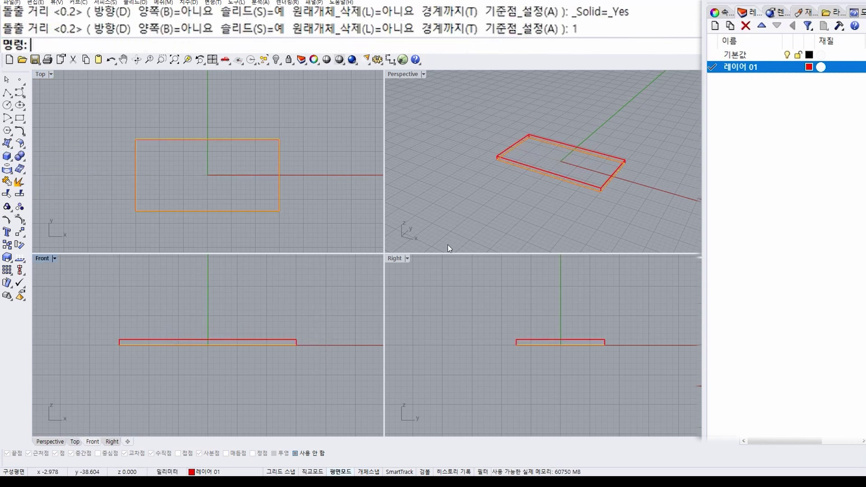
Step: Make 기본값 current, hide 레이어 01, and reselect the rectangle outline
left_click(750, 128)
left_click(790, 72)
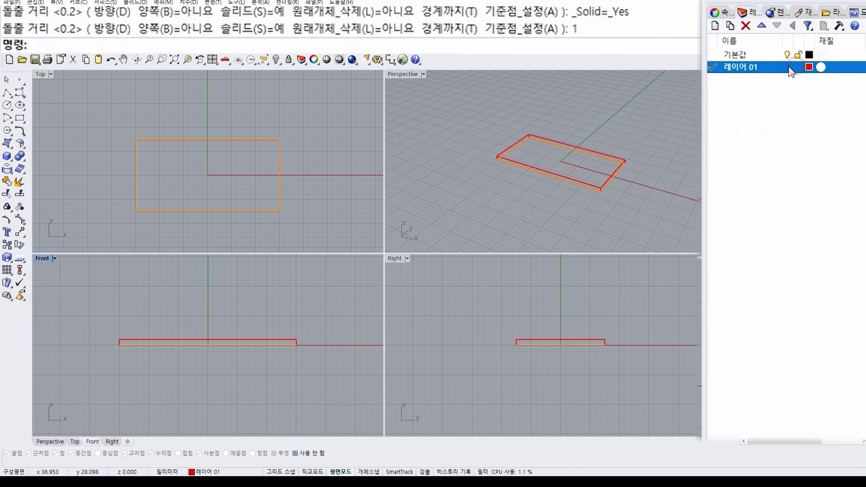
double_click(746, 54)
left_click(788, 67)
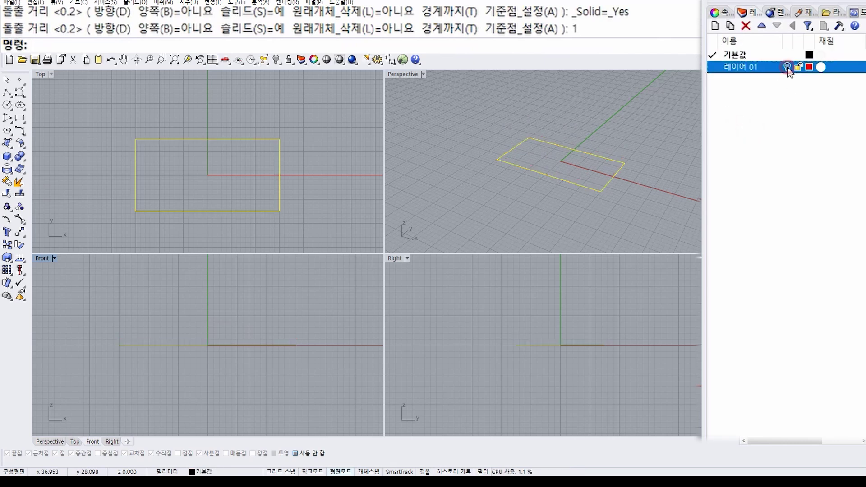
left_click(784, 170)
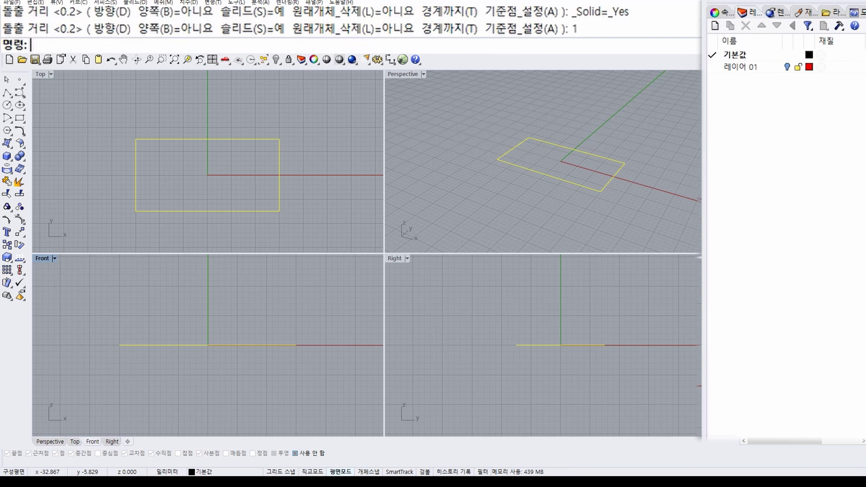
right_click_drag(264, 158, 254, 163)
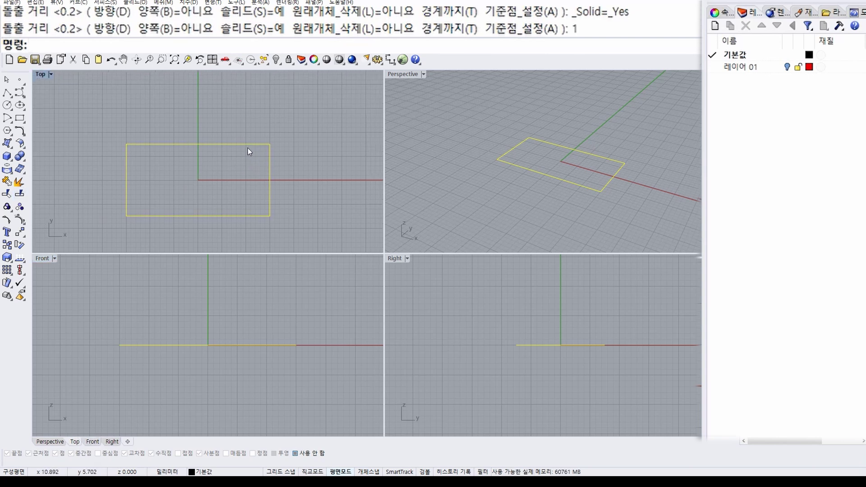
left_click(250, 129)
left_click(258, 145)
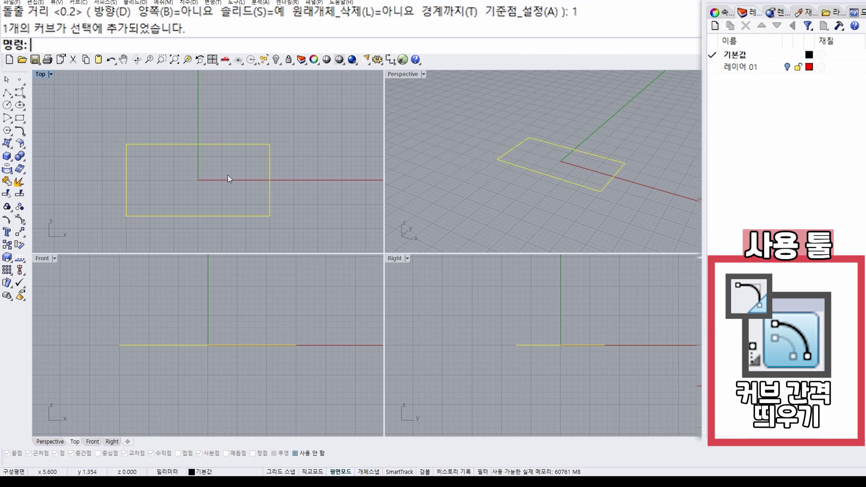
Step: Offset the rectangle curve inward twice by 1 mm
left_click(24, 134)
left_click(145, 139)
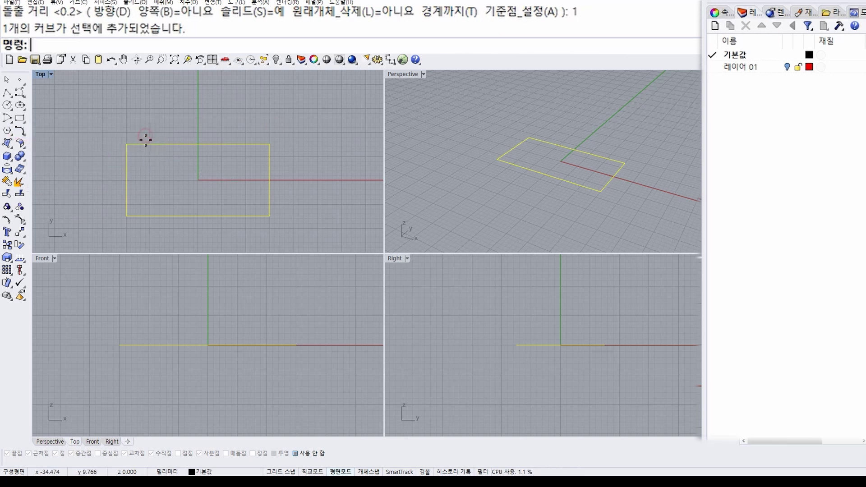
left_click(167, 164)
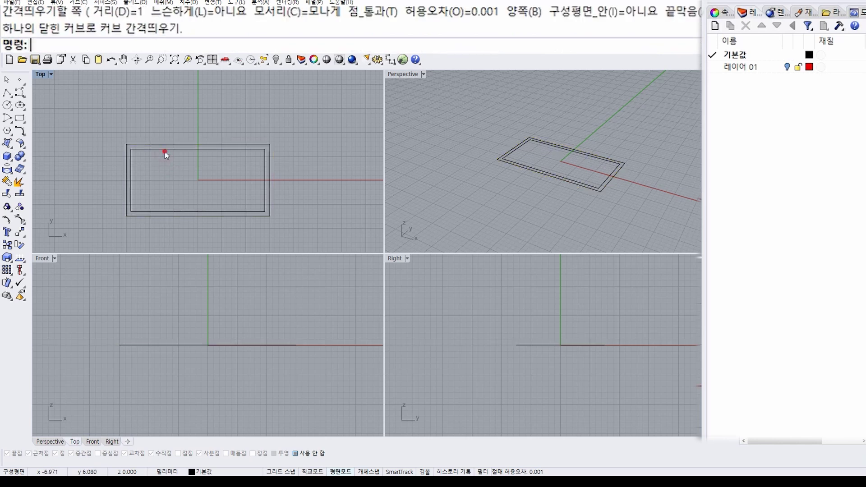
key("Return")
left_click(164, 151)
left_click(168, 161)
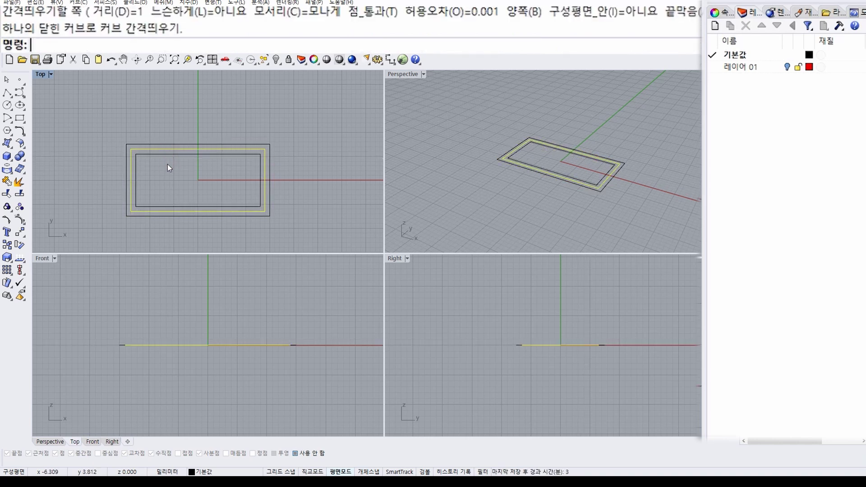
key("Escape")
Step: Add a new layer 레이어 02 coloured dark green
right_click(771, 104)
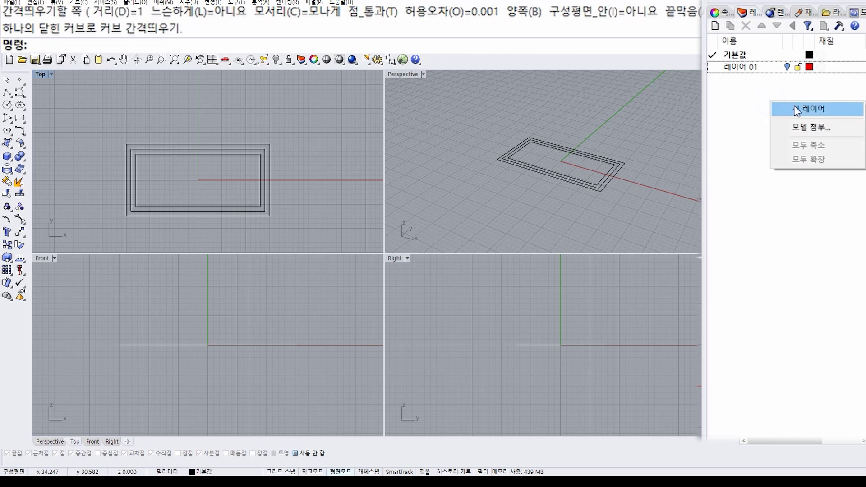
left_click(783, 107)
left_click(785, 105)
left_click(809, 79)
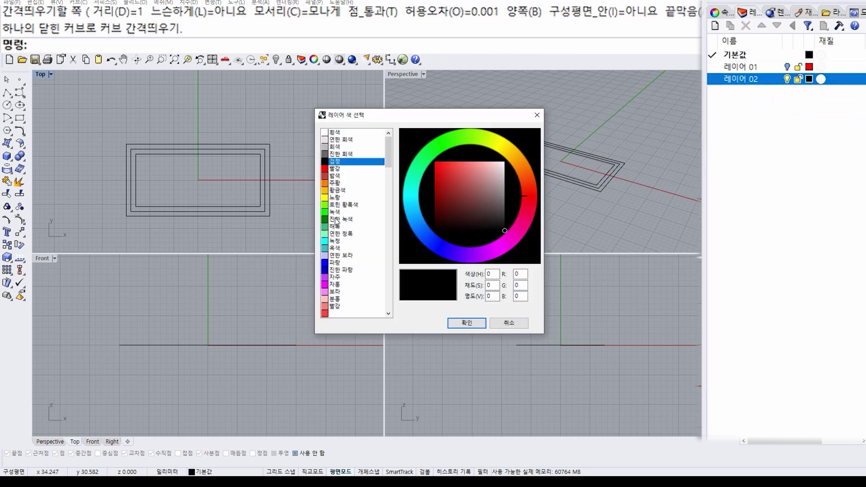
left_click(336, 220)
left_click(467, 323)
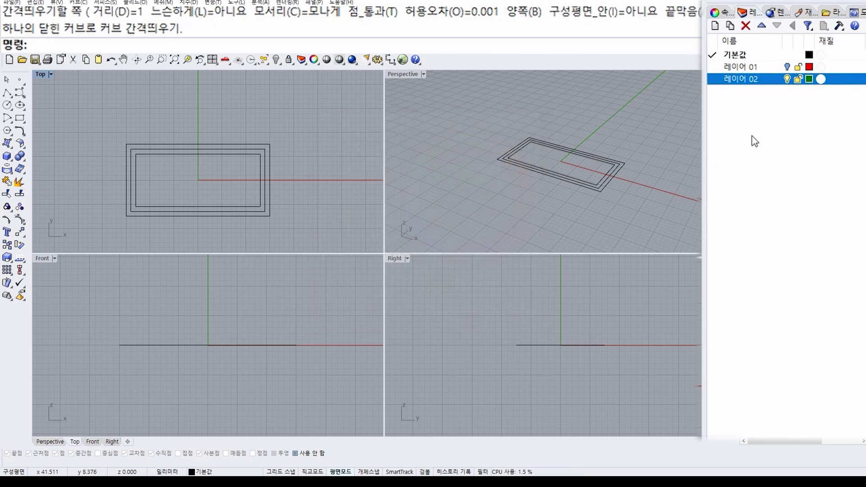
Step: Make 레이어 02 current and select the two inner offset rectangles
double_click(742, 79)
left_click(762, 142)
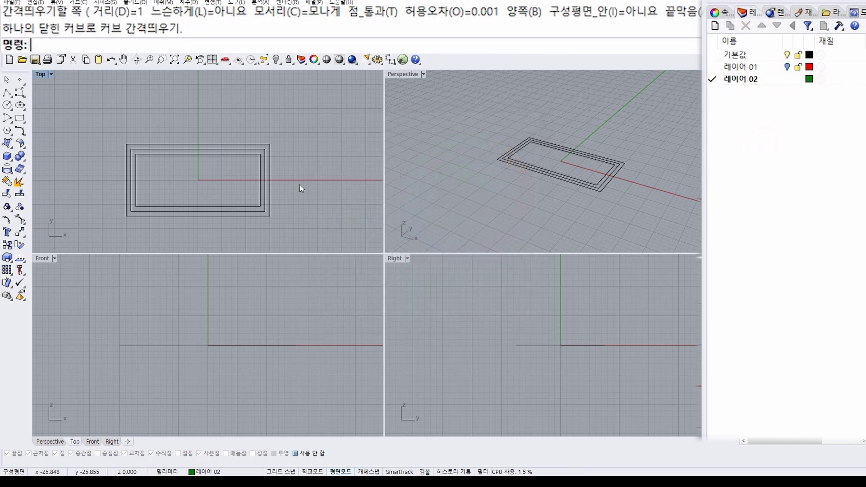
left_click(161, 150)
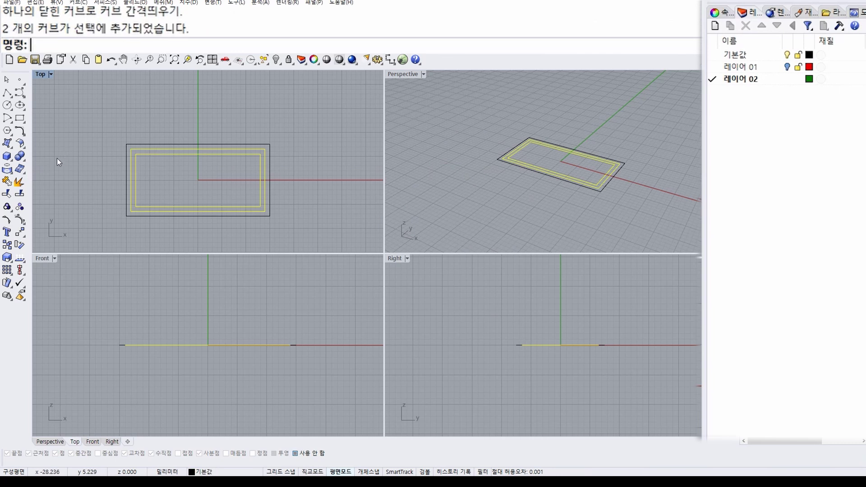
left_click(9, 164)
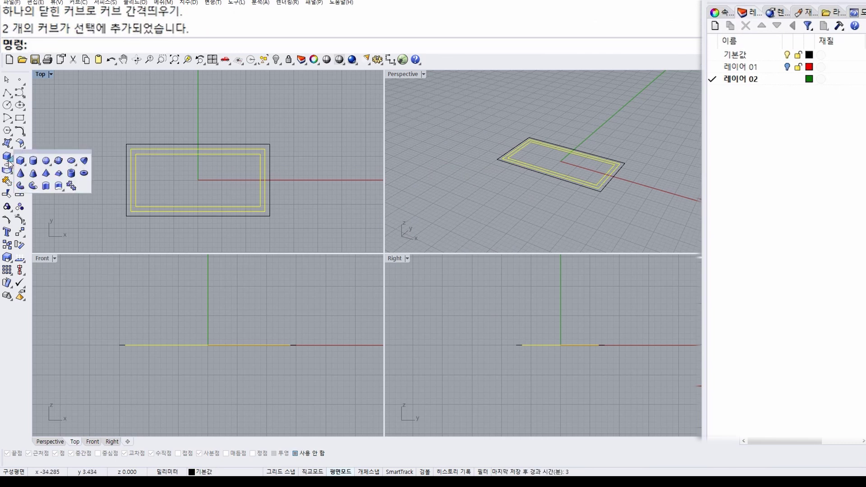
Step: Extrude the inner rectangles 2 mm, then make 기본값 current and hide 레이어 02
left_click(47, 185)
type("2")
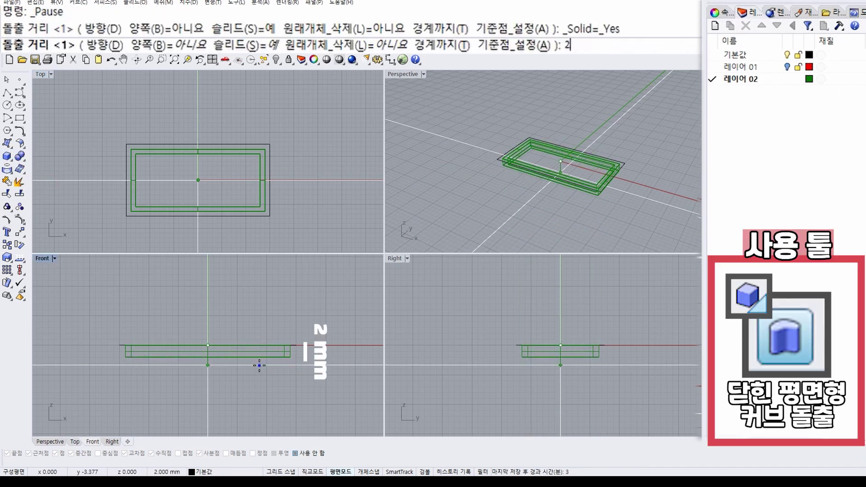
key("Return")
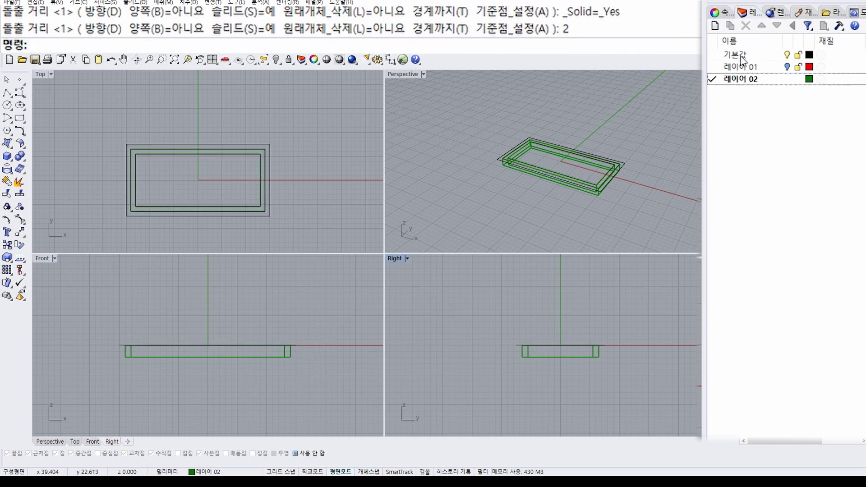
double_click(742, 55)
left_click(787, 79)
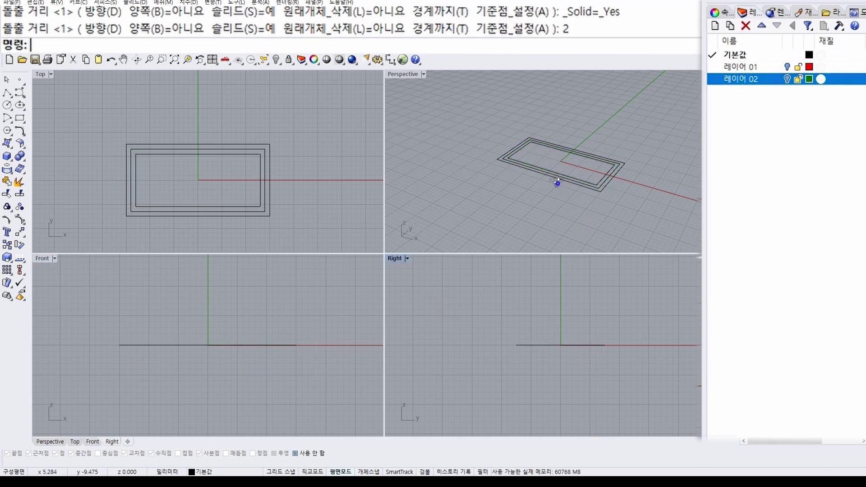
Step: Show the red slab on 레이어 01 and view Perspective in Shaded mode
right_click_drag(559, 180, 559, 183)
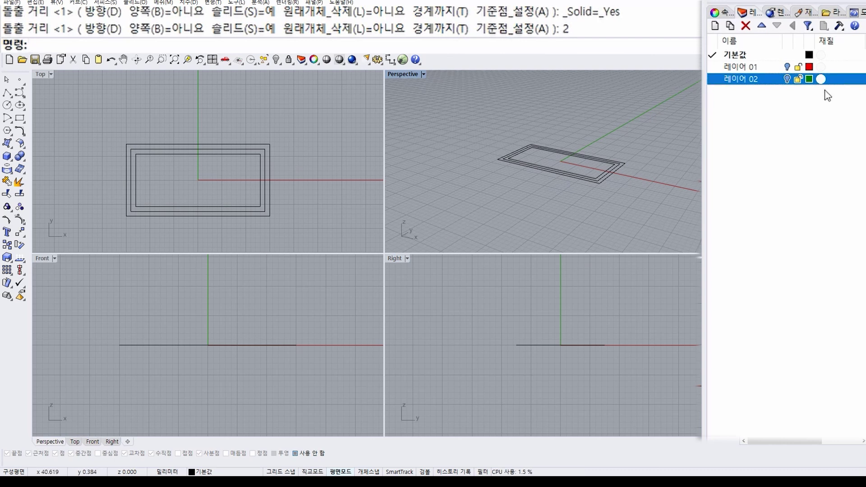
left_click(787, 66)
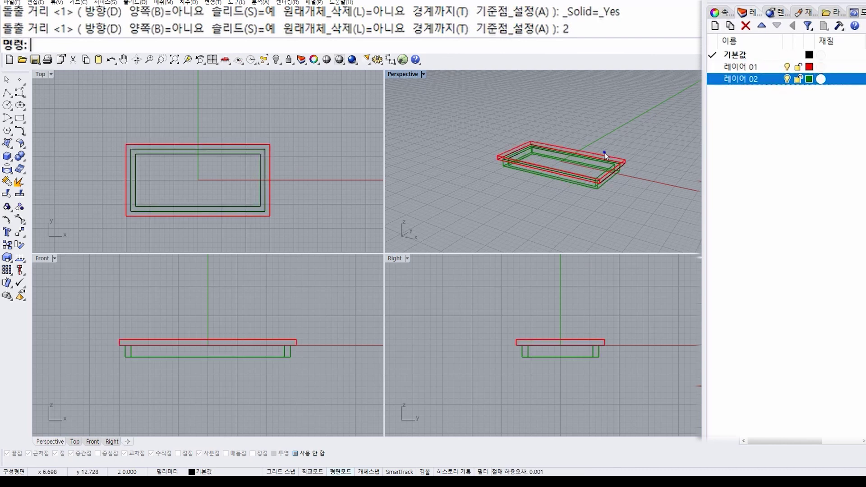
right_click_drag(550, 154, 521, 126)
left_click(410, 74)
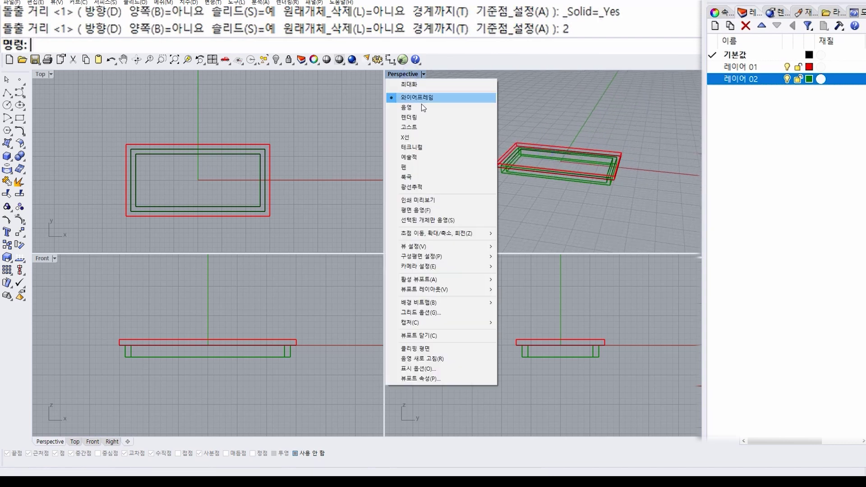
left_click(420, 107)
mouse_move(612, 157)
right_mouse_down()
mouse_move(554, 143)
mouse_move(616, 147)
mouse_move(518, 162)
mouse_move(622, 167)
right_mouse_up()
Step: Hide both 레이어 01 and 레이어 02 and clear the layer selection
left_click(787, 79)
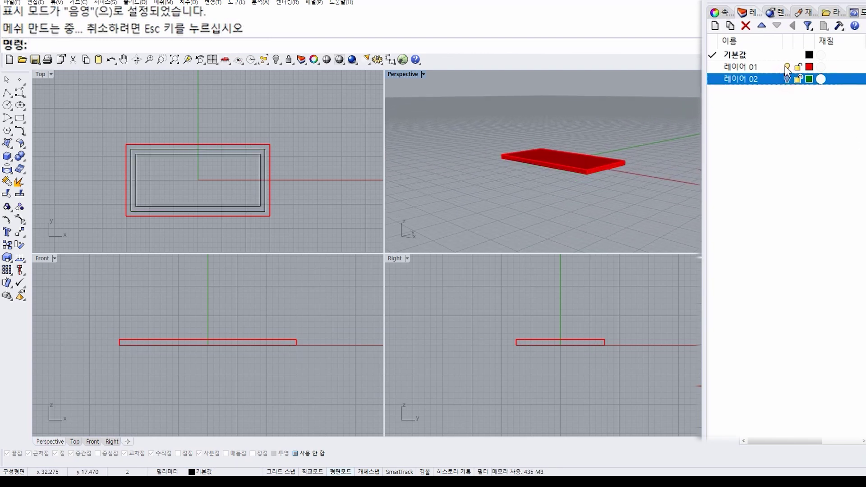
left_click(787, 66)
left_click(755, 227)
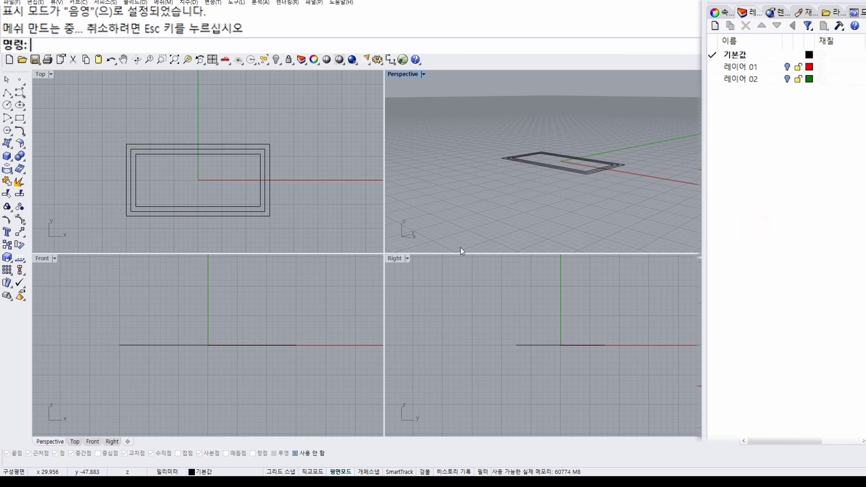
right_click_drag(277, 167, 283, 183)
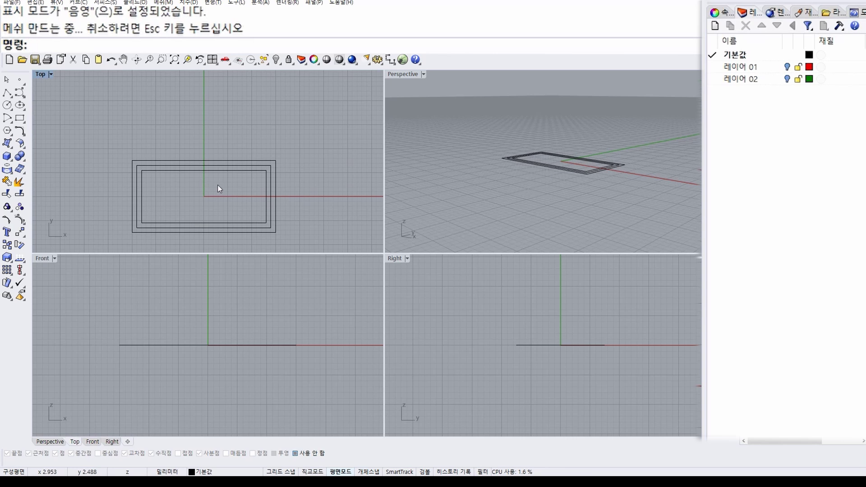
Step: Maximise the Top view and draw a 2.5 × 2.5 square centred on the first inner corner
scroll(215, 185, "up", 2)
scroll(181, 174, "up", 2)
scroll(195, 153, "up", 2)
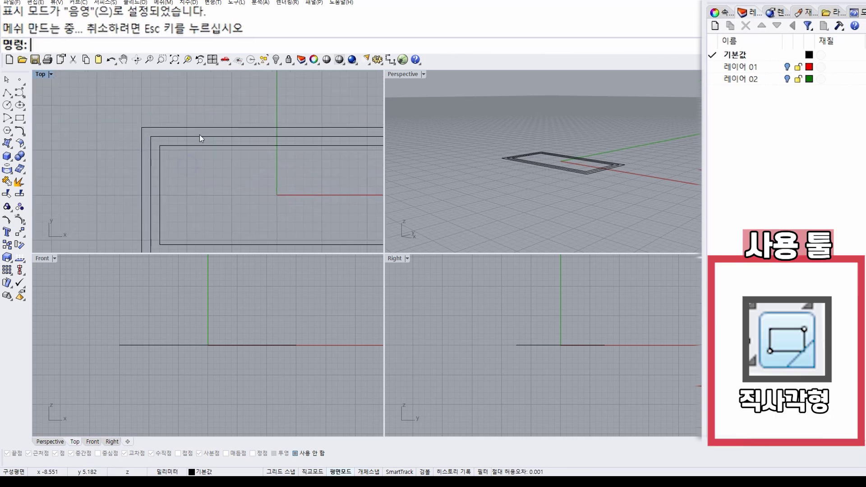
double_click(50, 78)
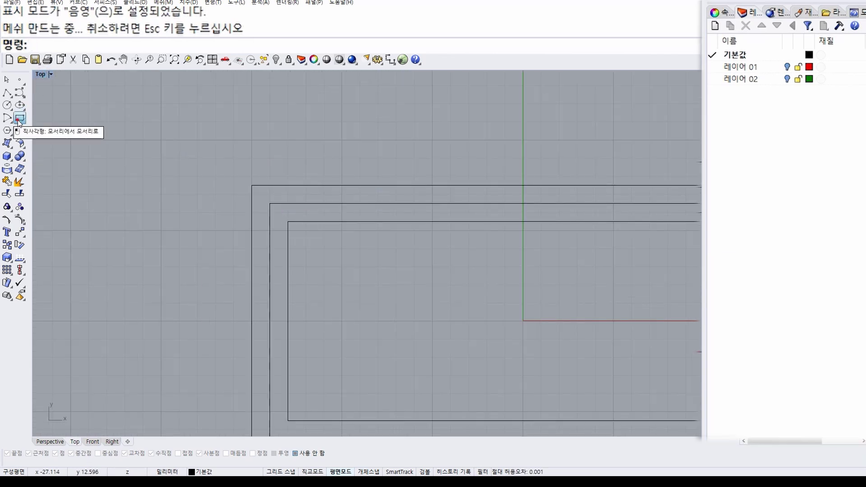
left_click(19, 119)
left_click(248, 45)
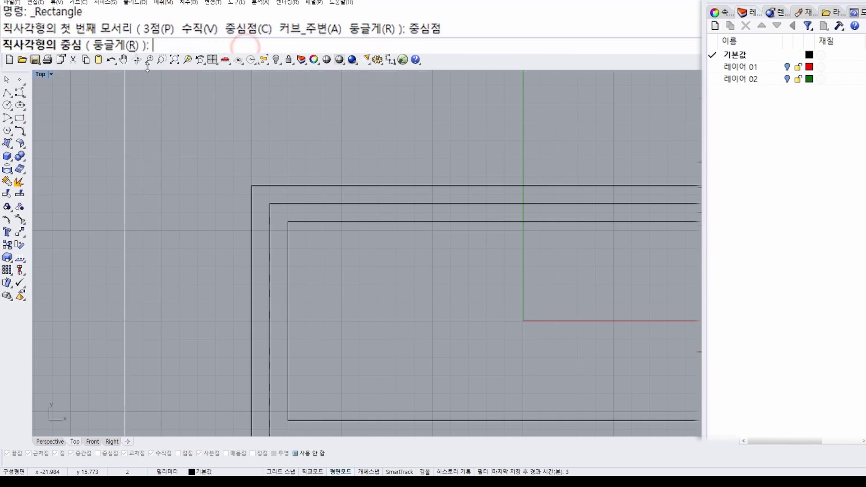
left_click(288, 222)
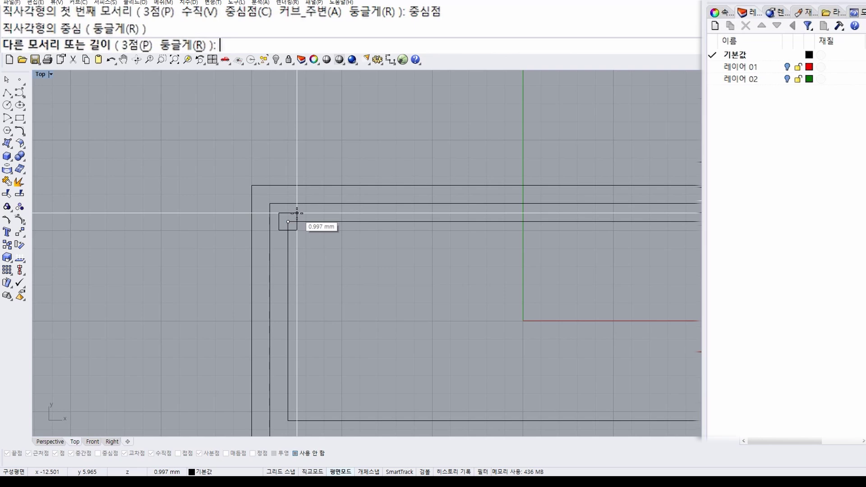
type("2.5")
key("Return")
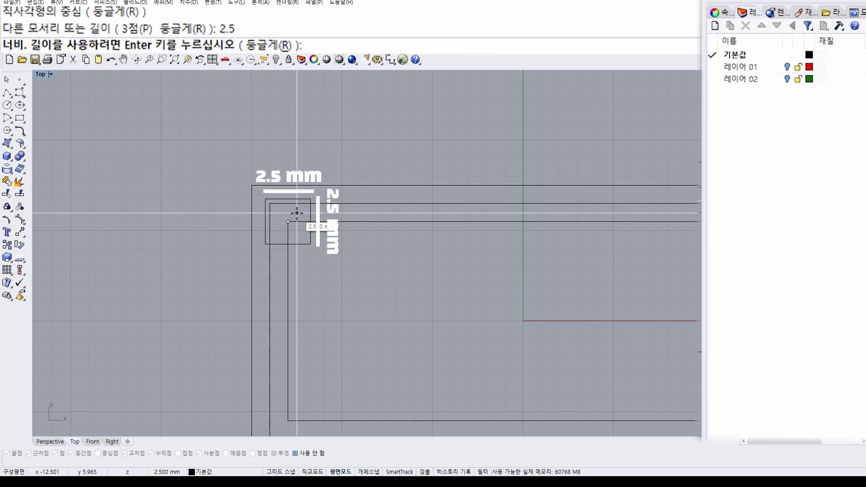
type("2.5")
key("Return")
Step: Draw the remaining 2.5 mm squares centred on the other inner corners
key("Return")
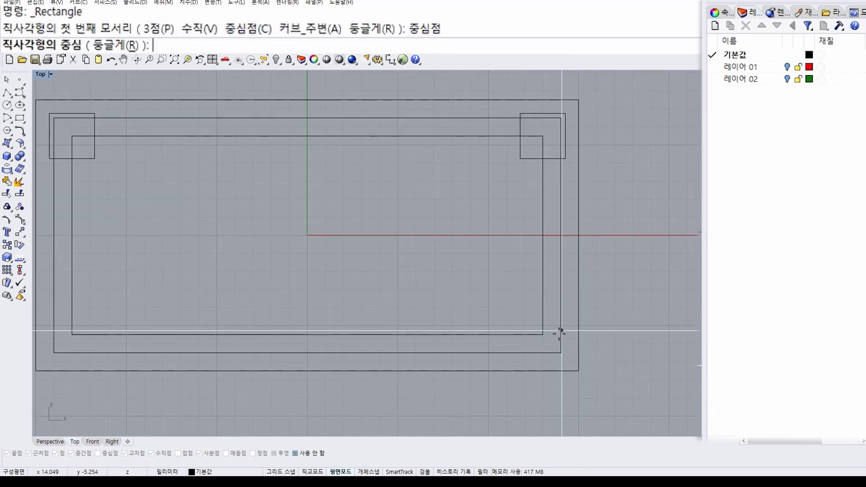
left_click(542, 334)
type("2.5")
key("Return")
key("Return")
key("Return")
left_click(190, 322)
type("2.")
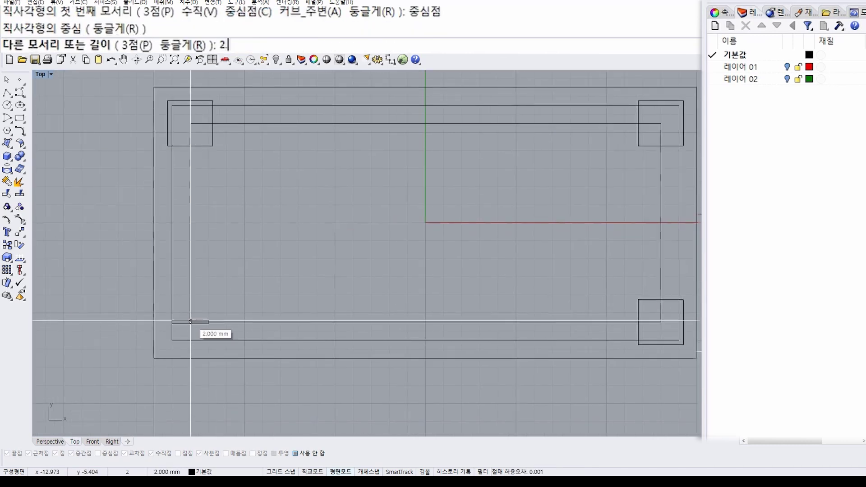
type("5")
key("Return")
key("Return")
Step: Restore the four-view layout and select all four corner squares
scroll(425, 222, "down", 3)
double_click(37, 75)
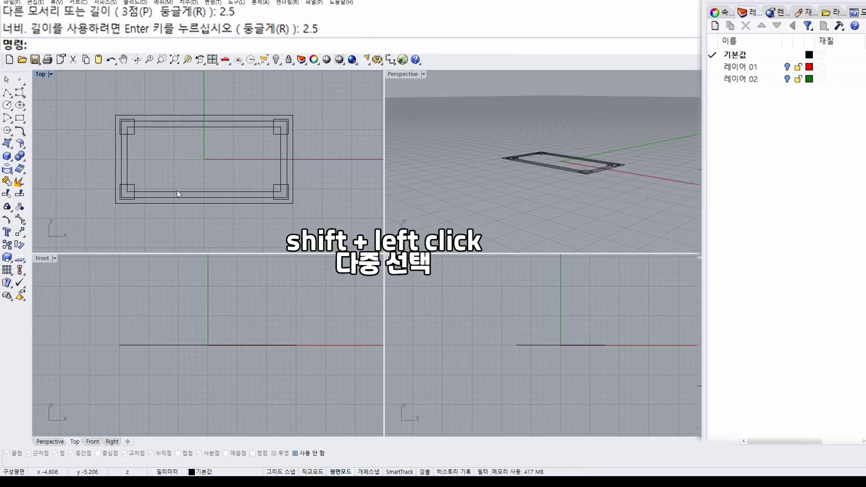
left_click(133, 133, "shift")
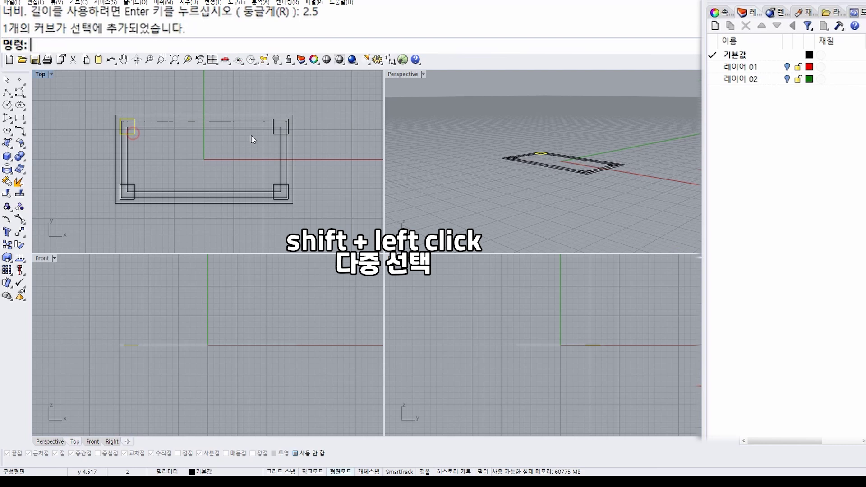
left_click(278, 134, "shift")
left_click(276, 187, "shift")
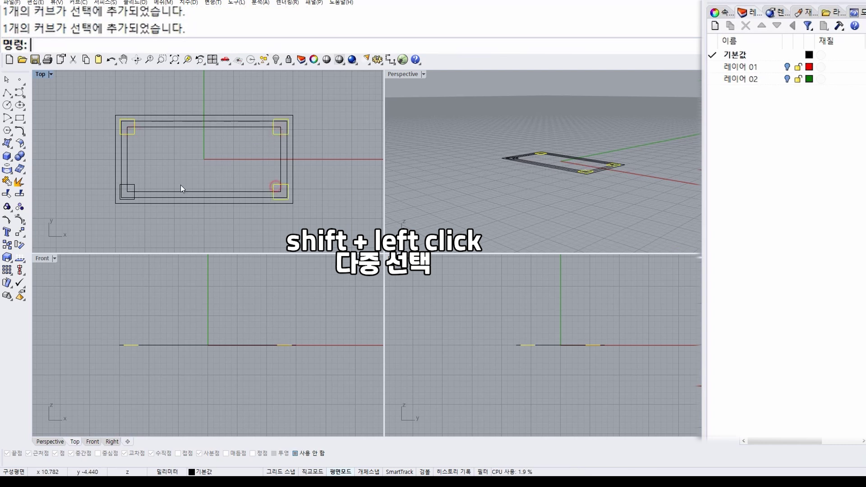
left_click(138, 186, "shift")
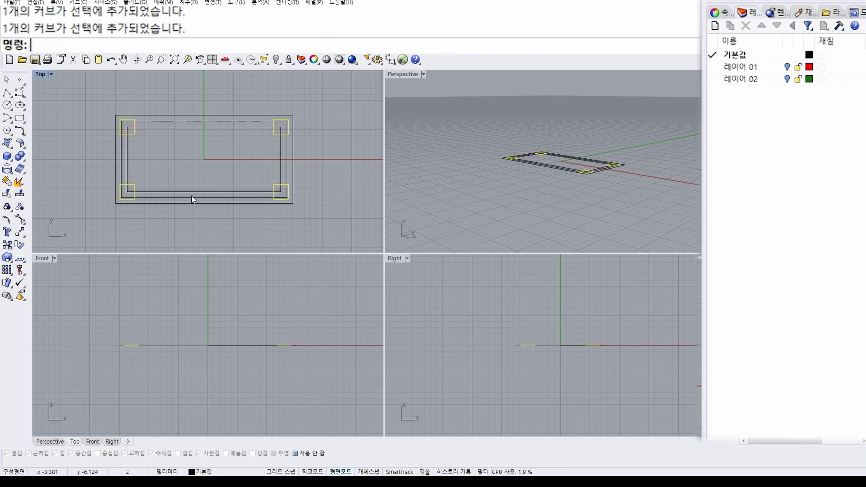
left_click(10, 160)
Step: Extrude the four corner squares into 15 mm legs
left_click(33, 185)
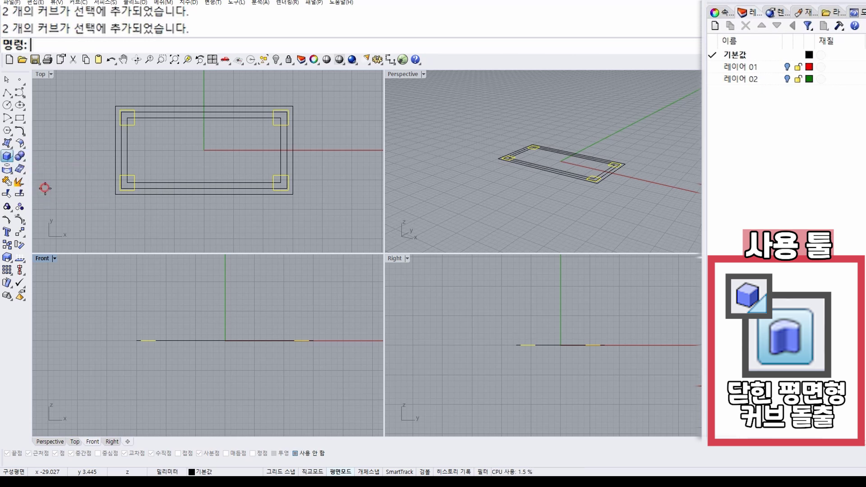
type("15")
key("Return")
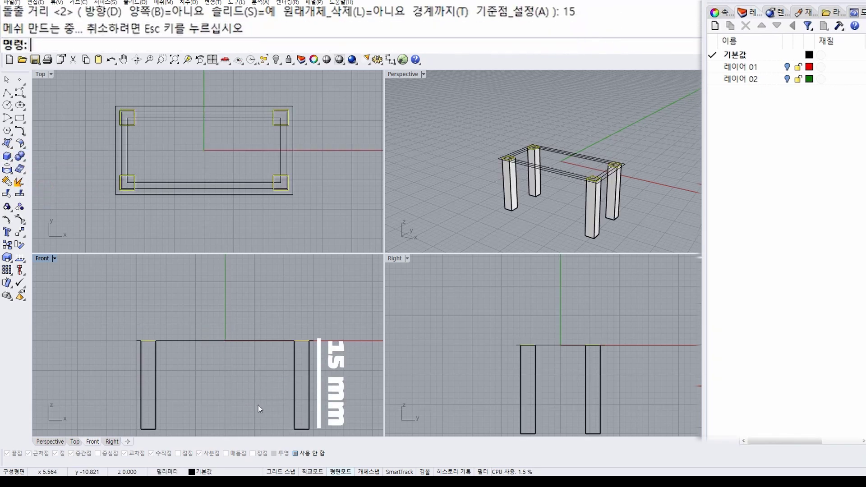
scroll(259, 404, "down", 2)
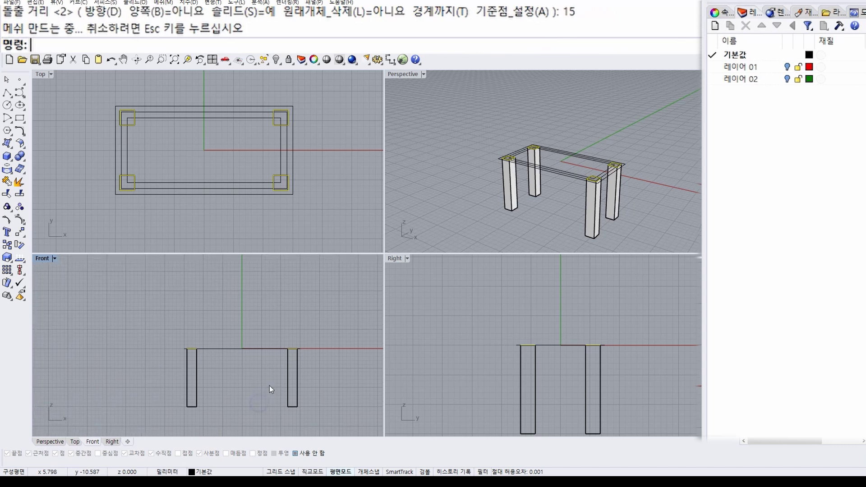
Step: Show 레이어 01 and 레이어 02 again and orbit the Perspective view around the table
left_click(783, 172)
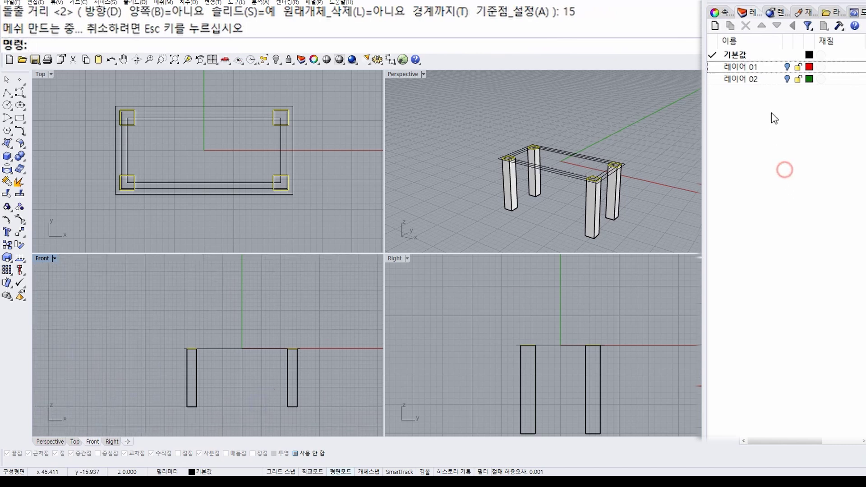
left_click(787, 67)
mouse_move(659, 211)
right_mouse_down()
mouse_move(573, 179)
mouse_move(571, 167)
right_mouse_up()
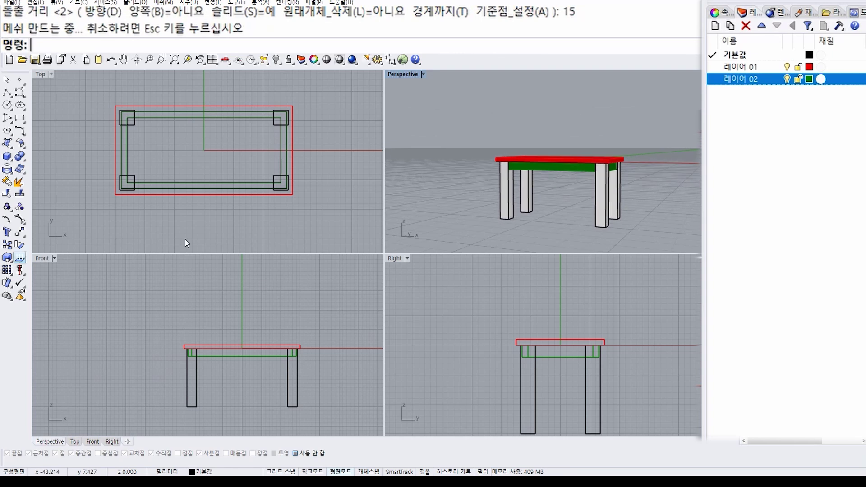
mouse_move(663, 185)
right_mouse_down()
mouse_move(605, 139)
mouse_move(492, 154)
mouse_move(518, 155)
right_mouse_up()
left_click(19, 156)
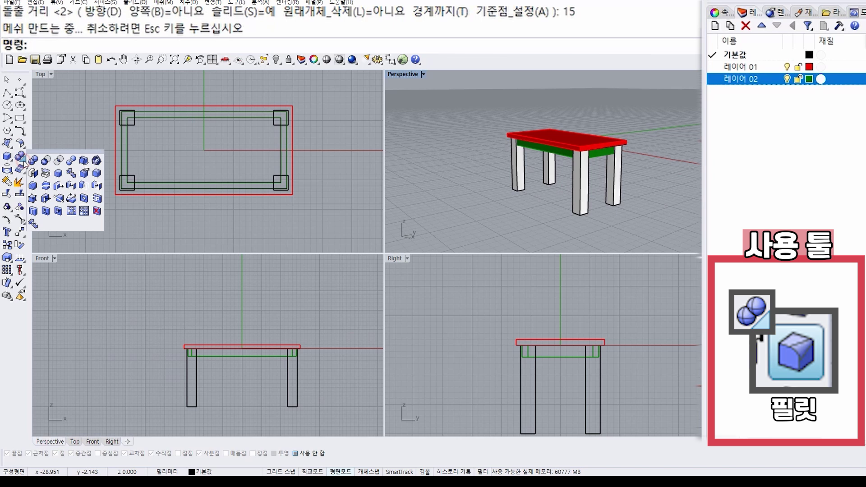
Step: Fillet the table edges with a 0.3 radius, window-selecting them in the Front view
left_click(100, 176)
type(".3")
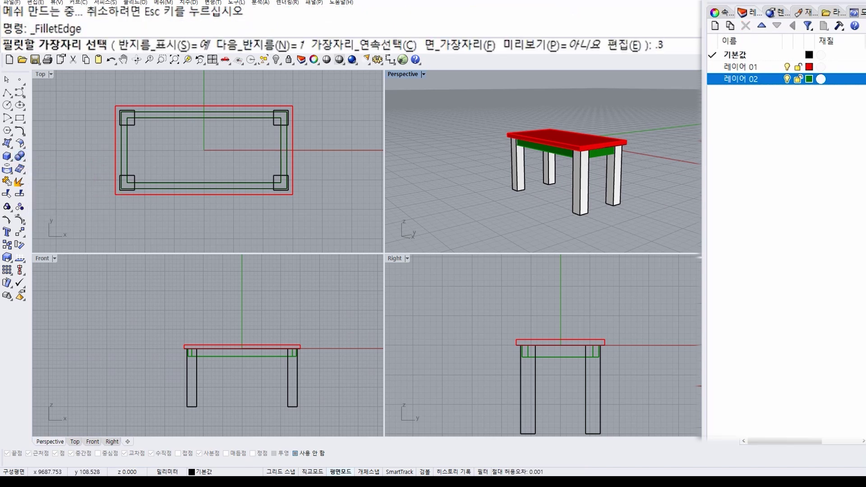
left_click(255, 46)
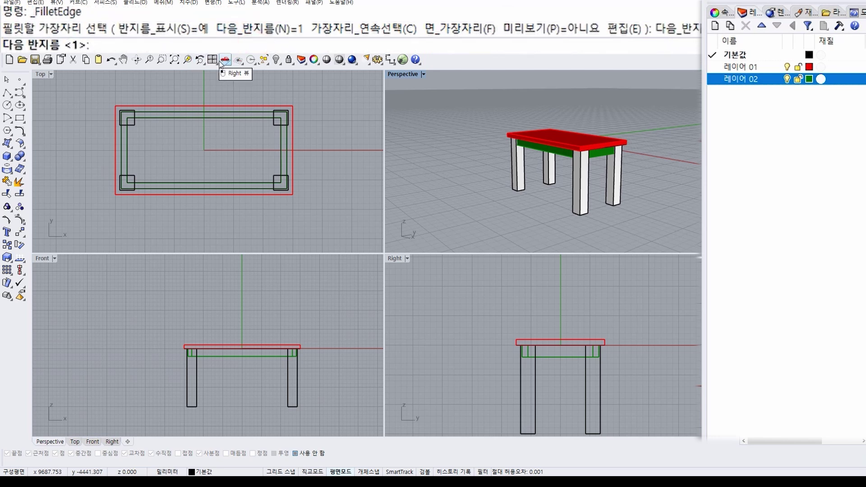
type(".3")
key("Return")
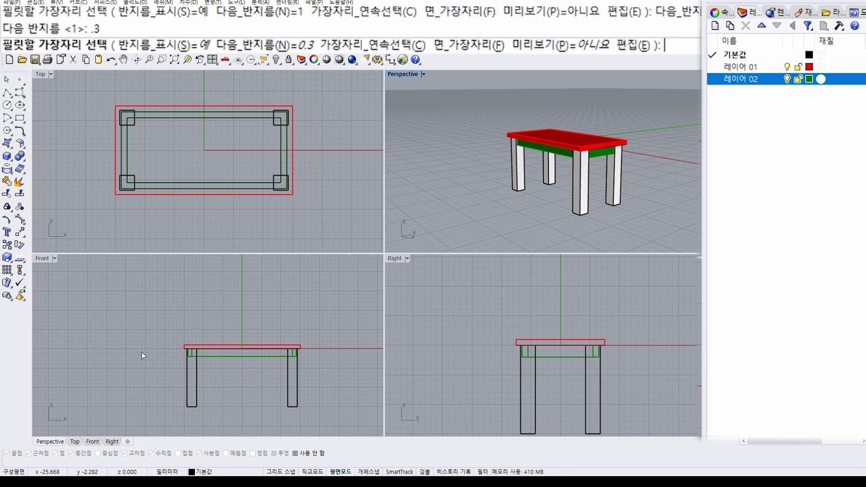
left_click_drag(181, 323, 328, 419)
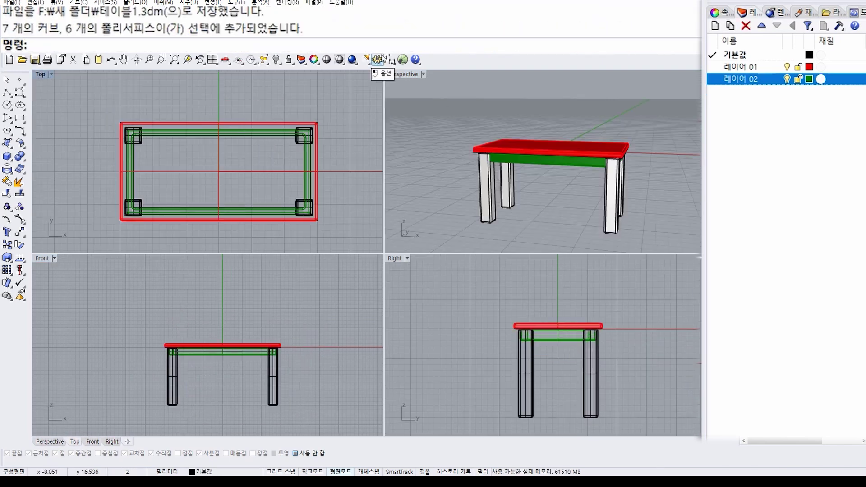
Step: Apply the fillet, then Save As over 테이블1.3dm and confirm the replacement
key("Home")
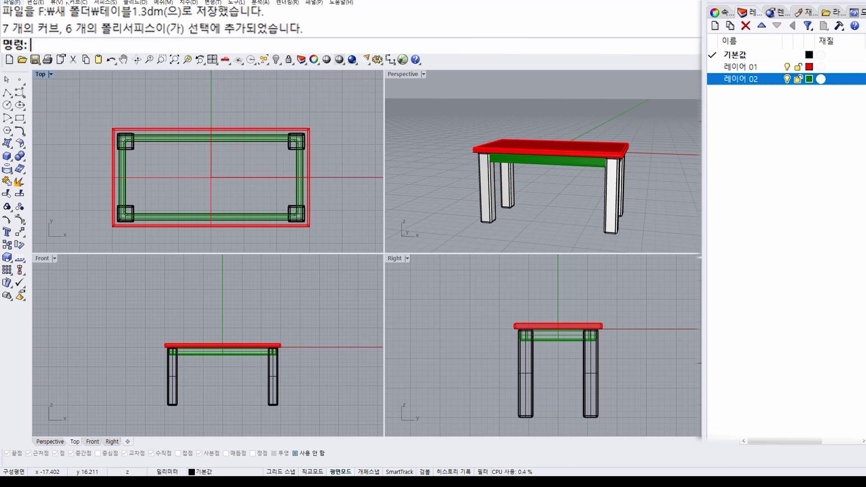
left_click(19, 3)
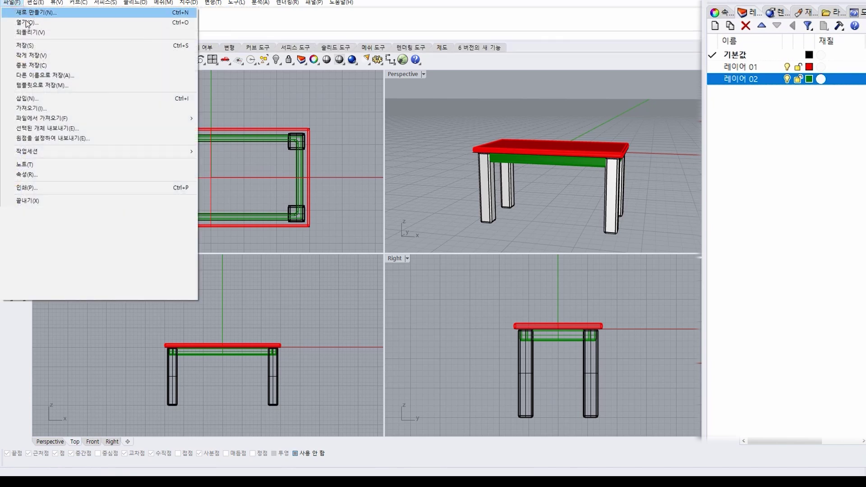
left_click(53, 75)
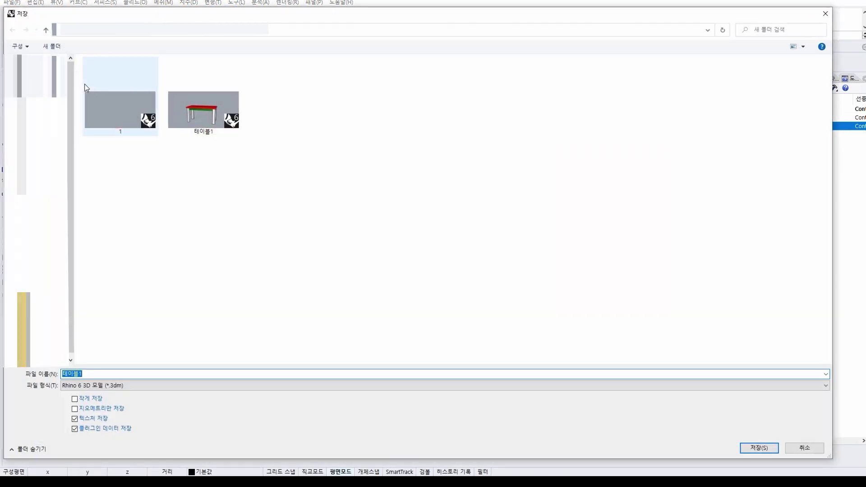
left_click(217, 125)
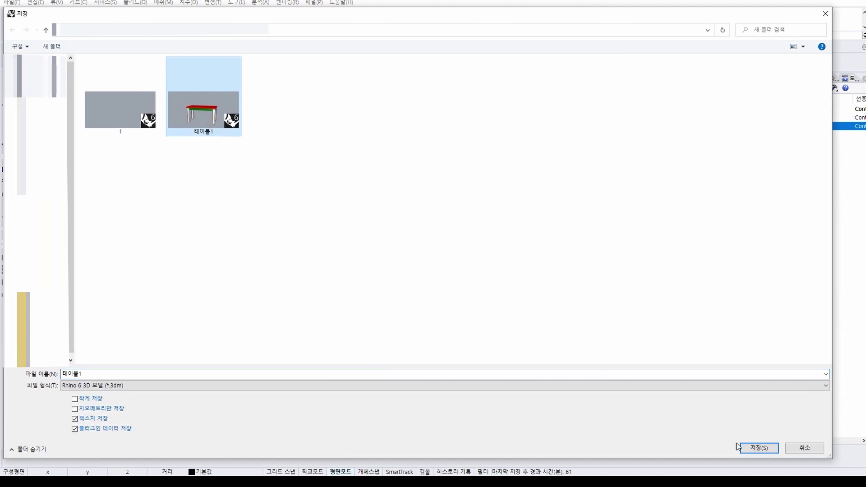
left_click(759, 448)
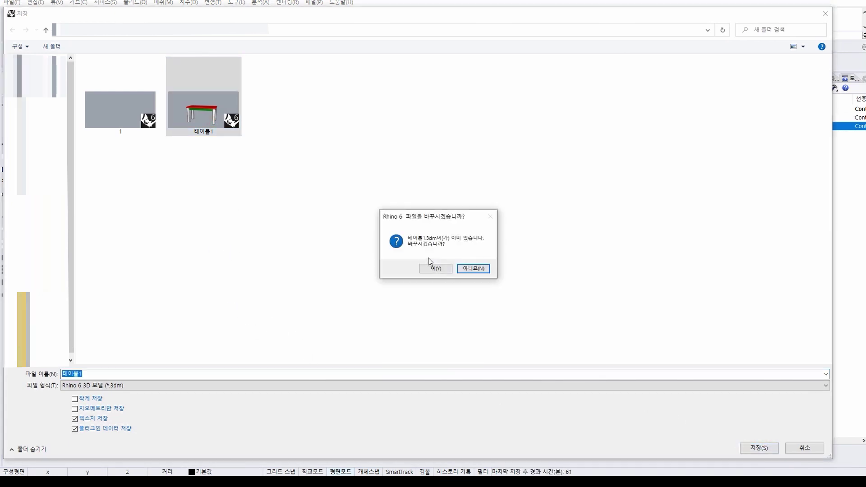
left_click(433, 268)
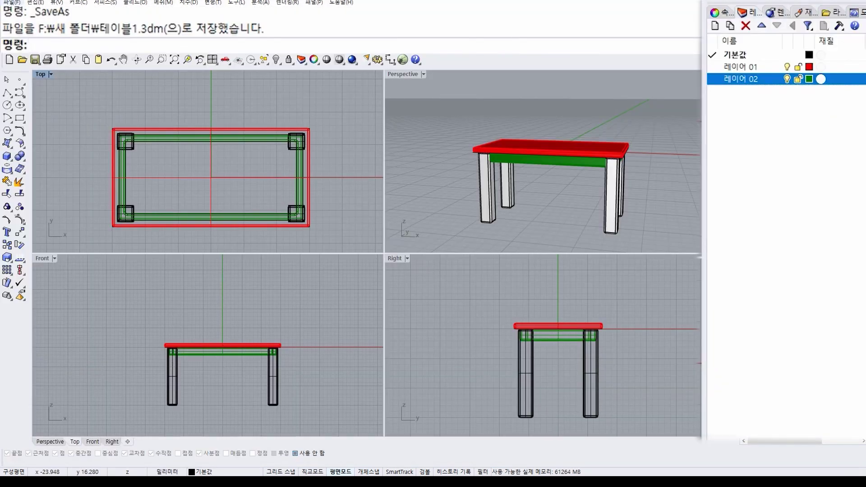
Step: Create a new model using the 작은 개체 - 밀리미터 template
left_click(11, 2)
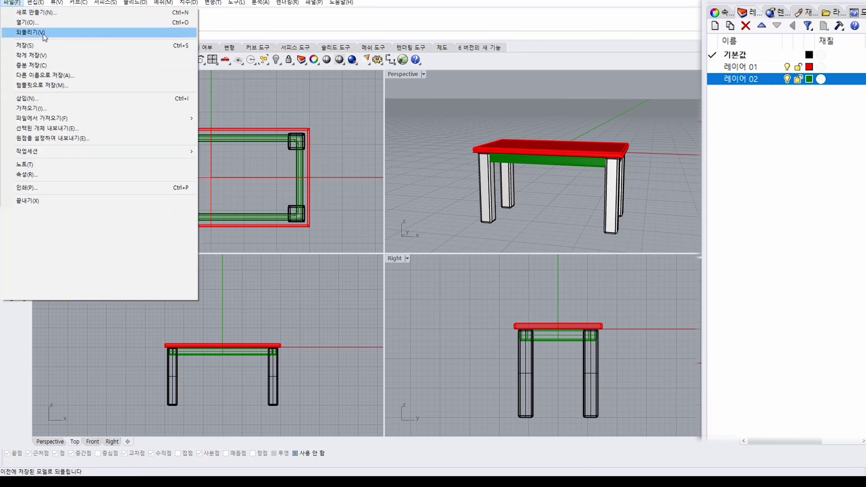
left_click(70, 11)
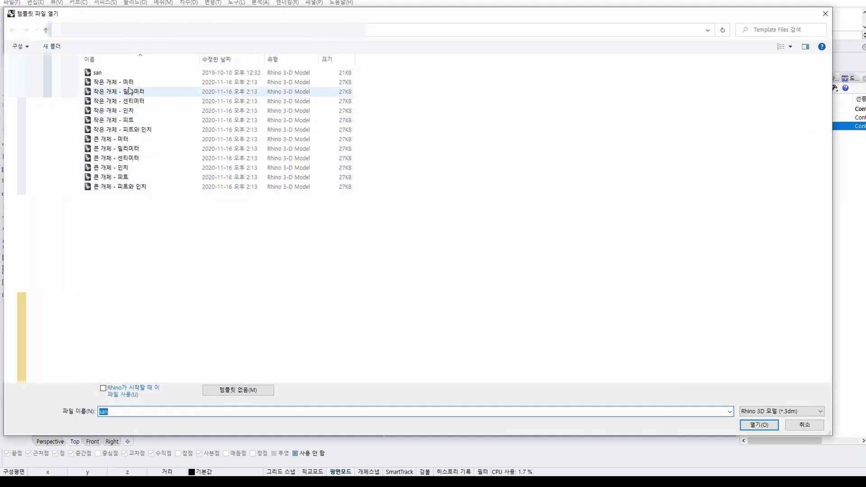
left_click(131, 92)
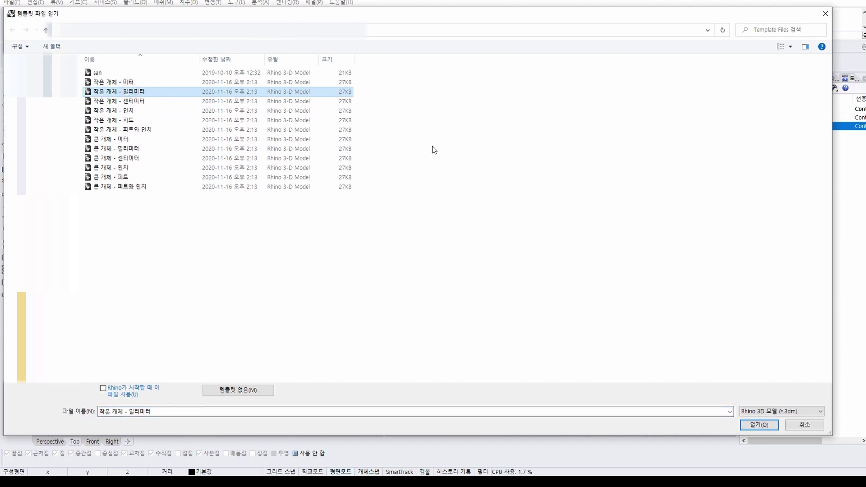
left_click(751, 426)
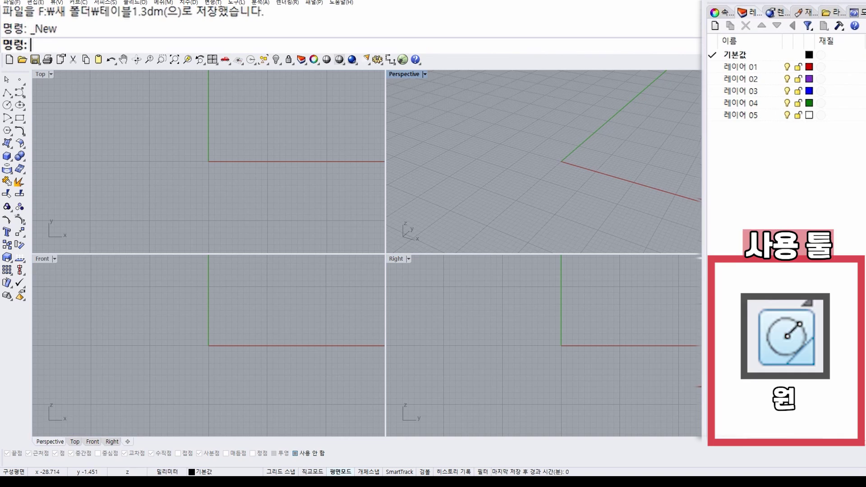
Step: Draw a circle of diameter 7 centred at the origin
left_click(7, 105)
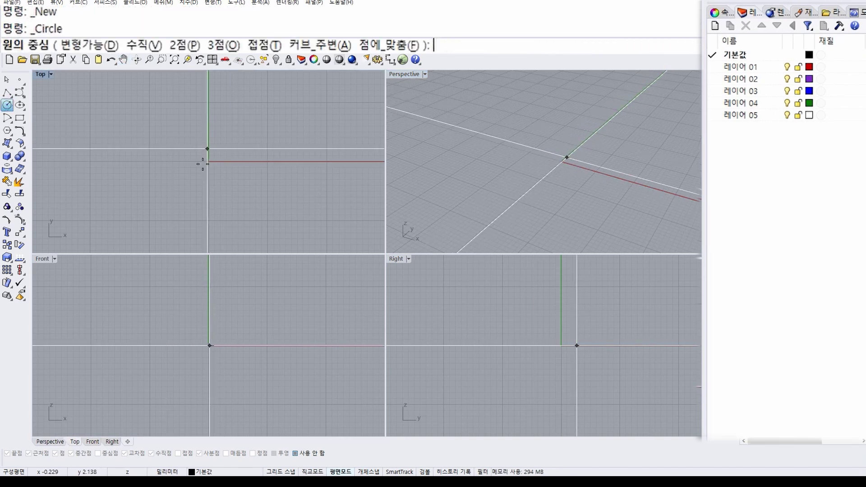
type("0")
key("Return")
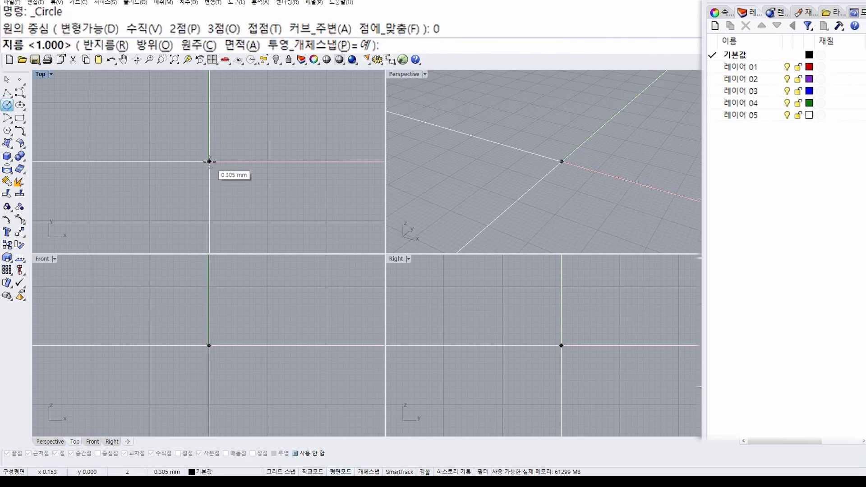
type("7")
key("Return")
Step: Extrude the circle into a 1 mm solid disc on 레이어 01
left_click(228, 162)
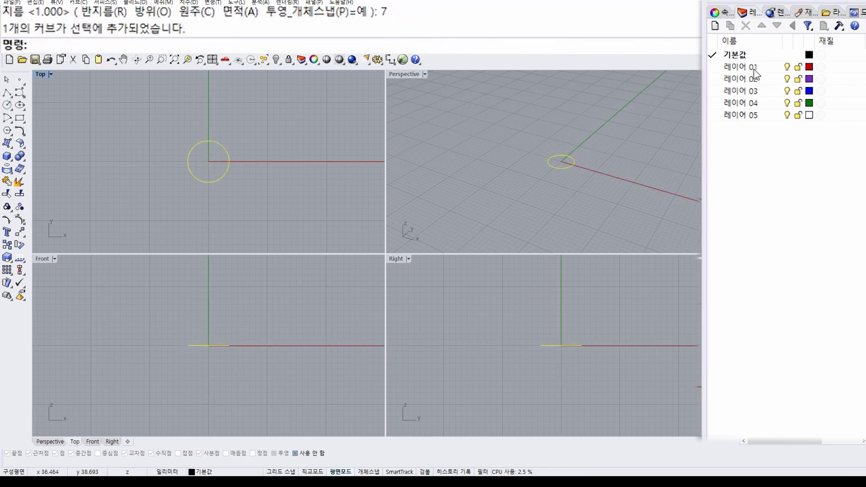
double_click(731, 68)
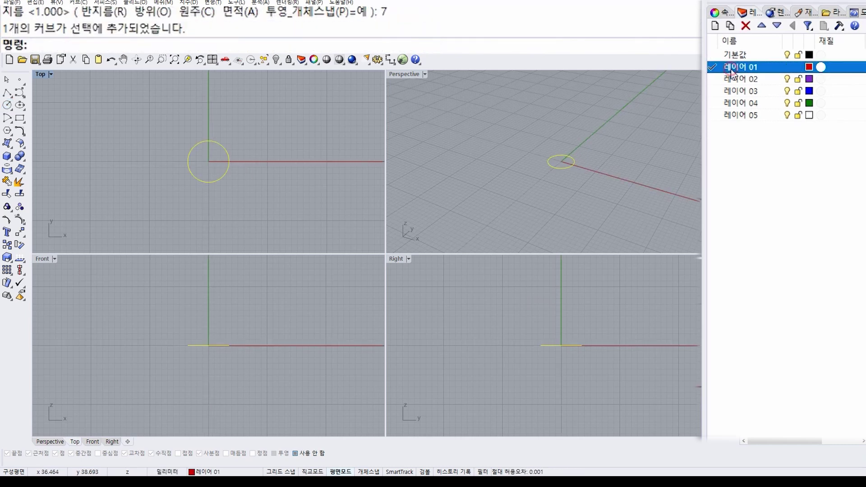
left_click(9, 159)
left_click(9, 159)
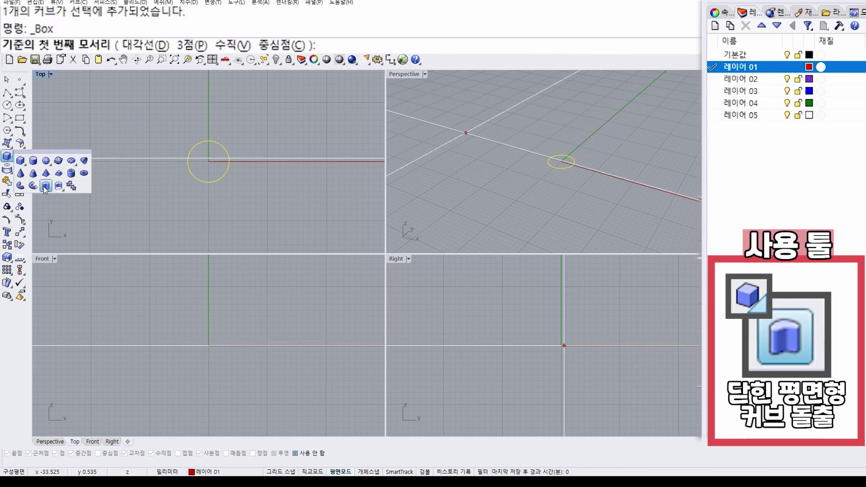
left_click(81, 174)
type("1")
key("Return")
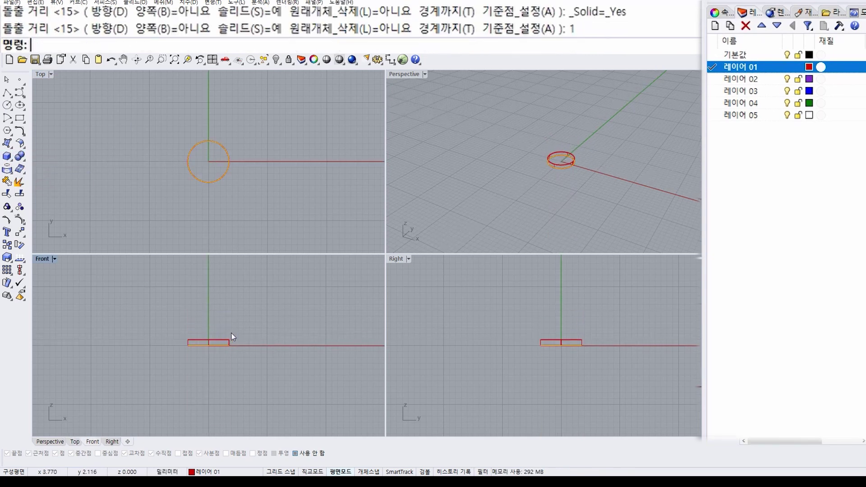
Step: Make 기본값 the current layer and hide 레이어 01 with its disc
double_click(736, 55)
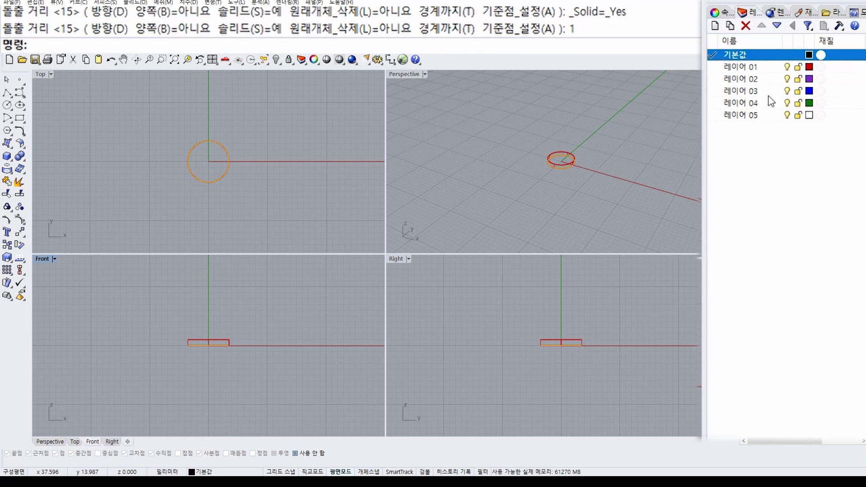
left_click(787, 67)
right_click_drag(519, 155, 532, 160)
scroll(196, 158, "up", 2)
key("Return")
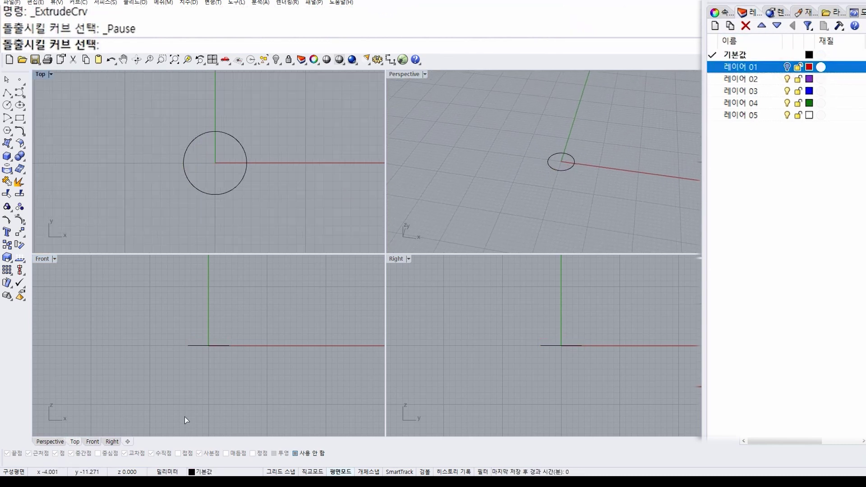
Step: With grid snap on, draw a closed L-shaped leg polyline in Front view starting at the origin
right_click_drag(208, 365, 231, 323)
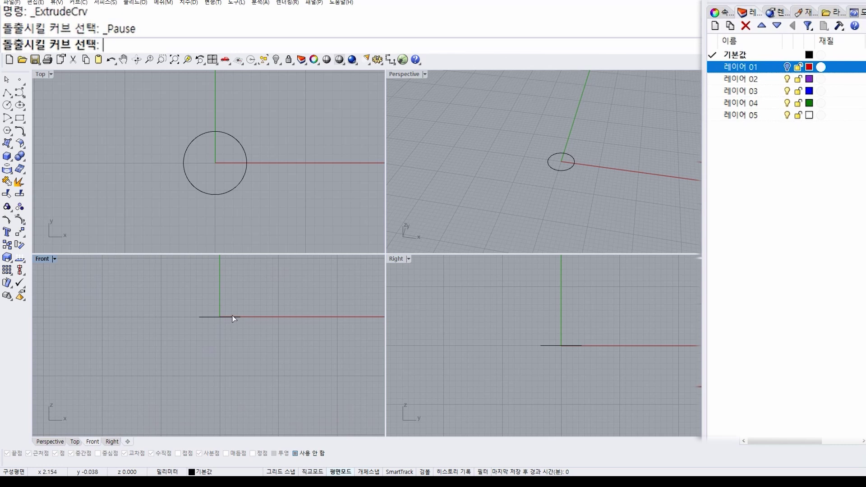
left_click(9, 93)
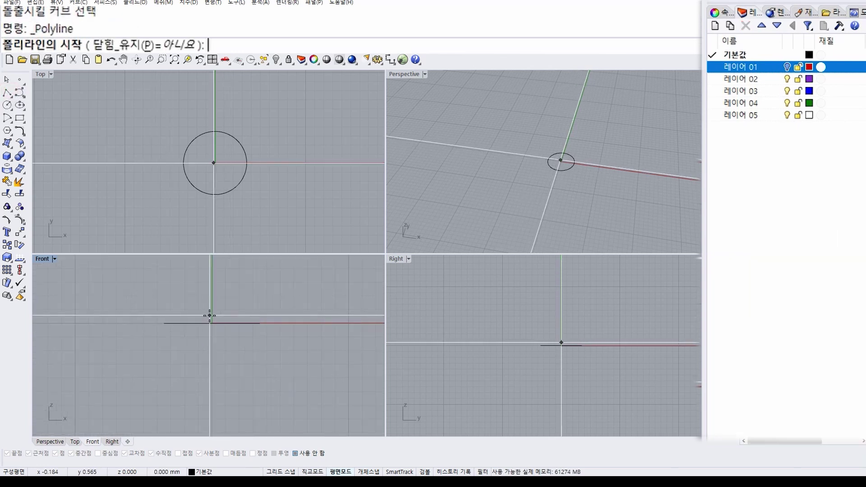
key("F9")
left_click(212, 324)
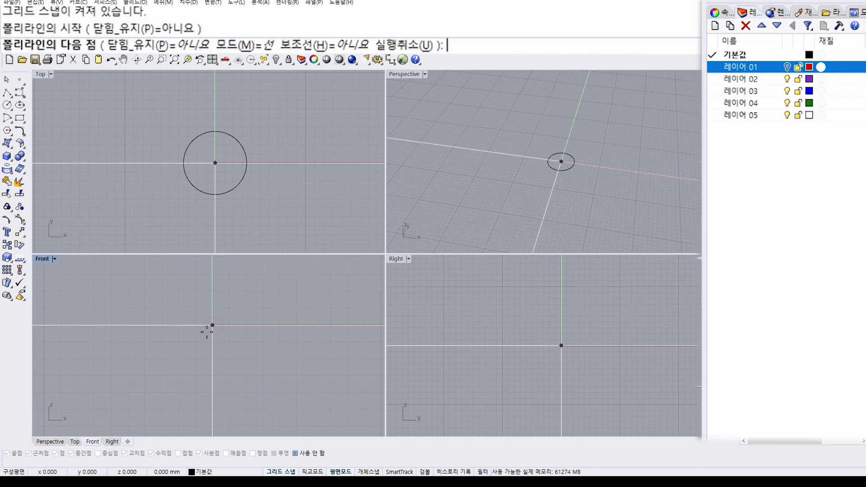
left_click(162, 325)
scroll(162, 361, "down", 3)
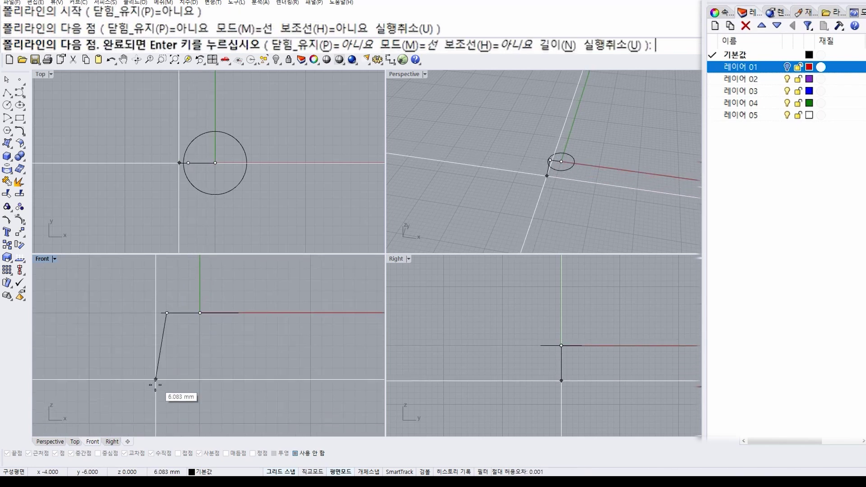
left_click(158, 401)
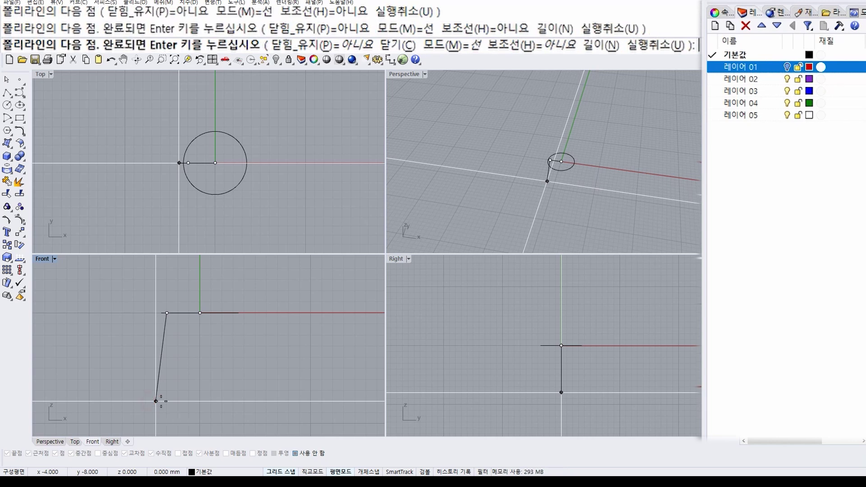
left_click(178, 324)
left_click(200, 313)
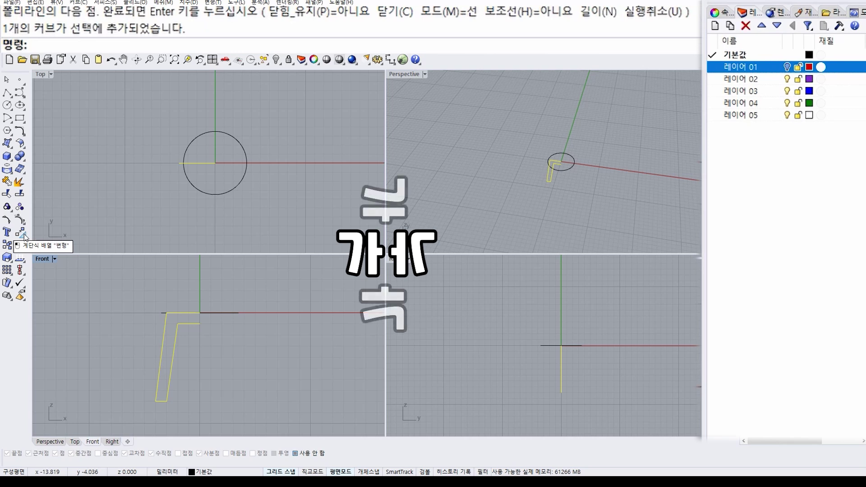
Step: Mirror the leg outline across the vertical axis through the origin, then select both outlines
left_click(24, 237)
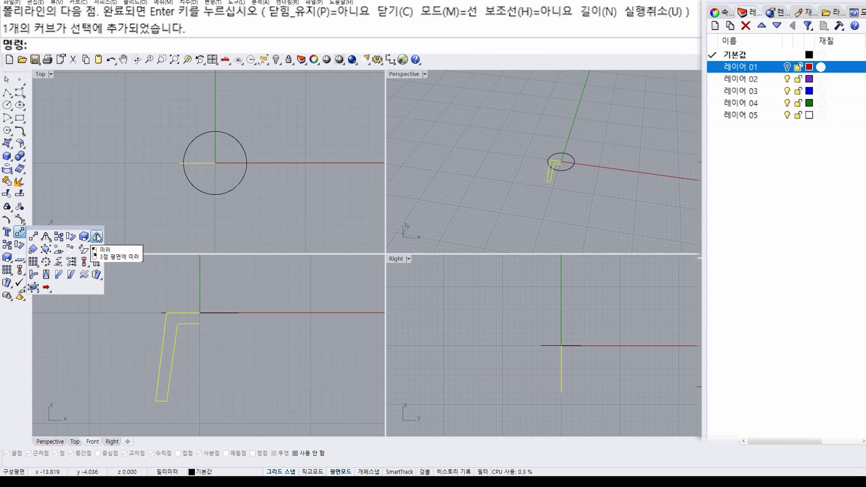
left_click(97, 237)
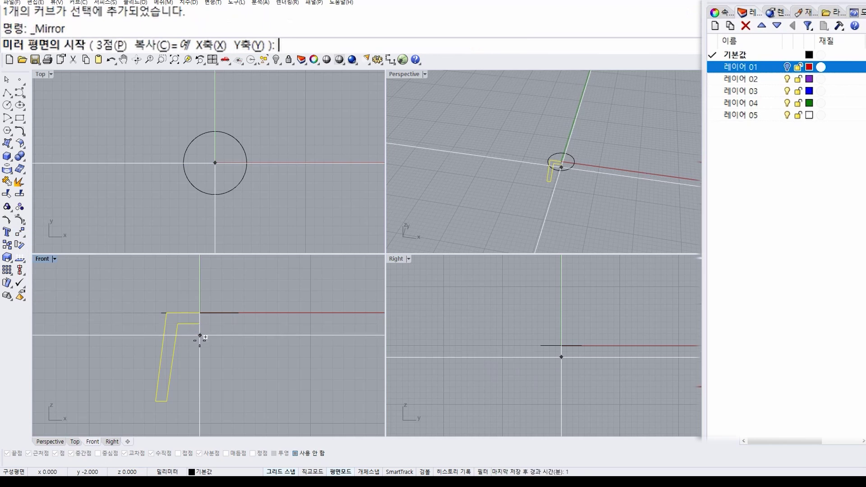
left_click(199, 337)
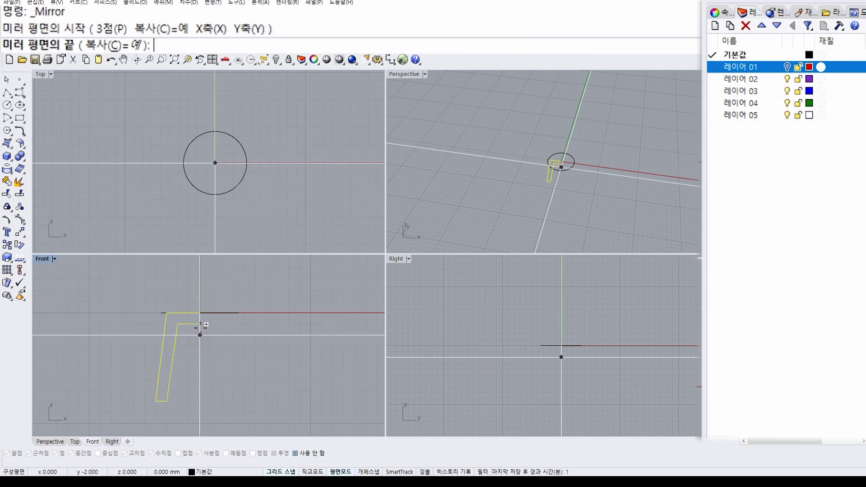
left_click(200, 281)
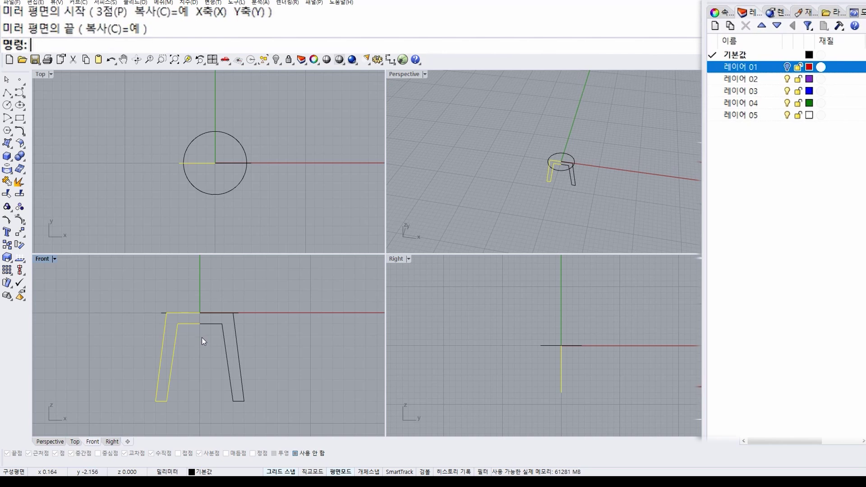
key("Escape")
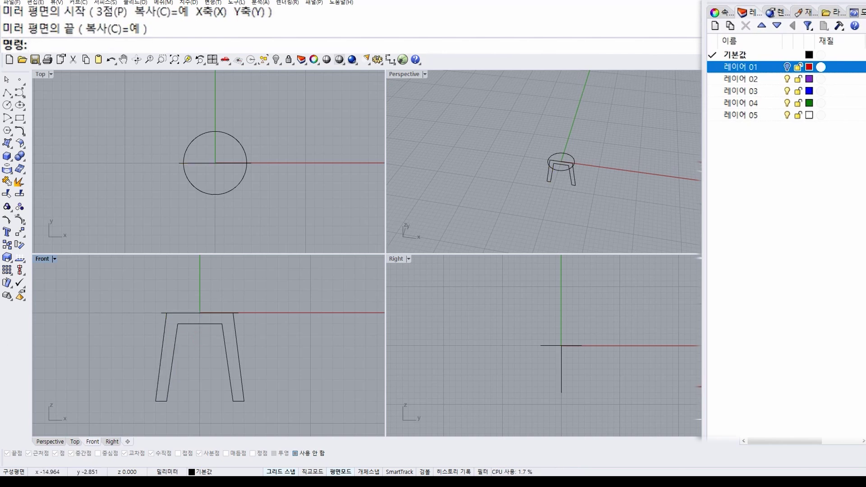
left_click_drag(274, 340, 115, 372)
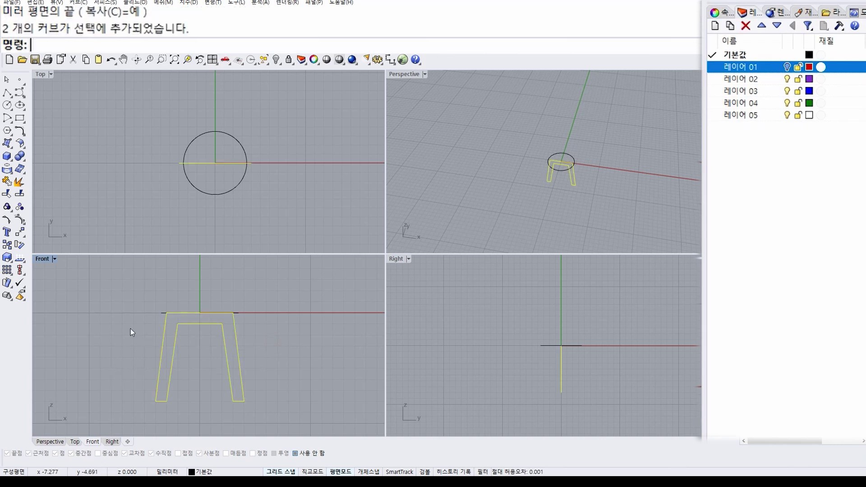
Step: Join the two leg outlines and extrude them 0.5 to both sides into a solid
left_click(7, 182)
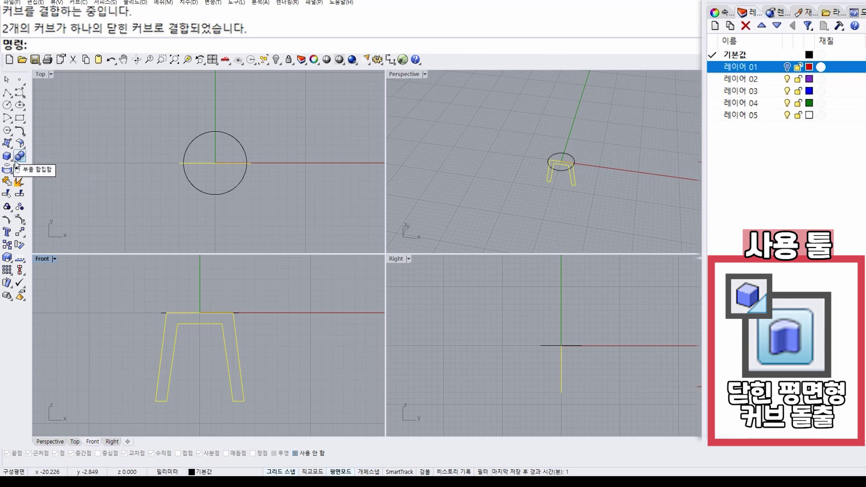
left_click(12, 161)
left_click(46, 186)
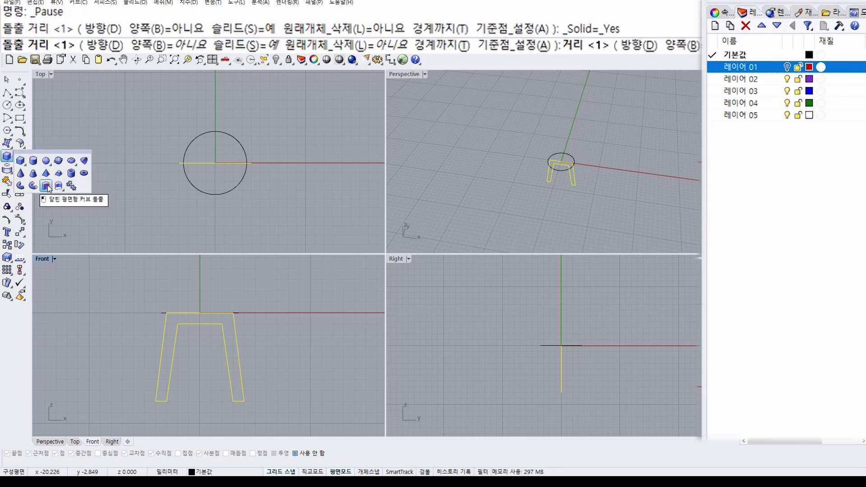
left_click(171, 45)
type(".5")
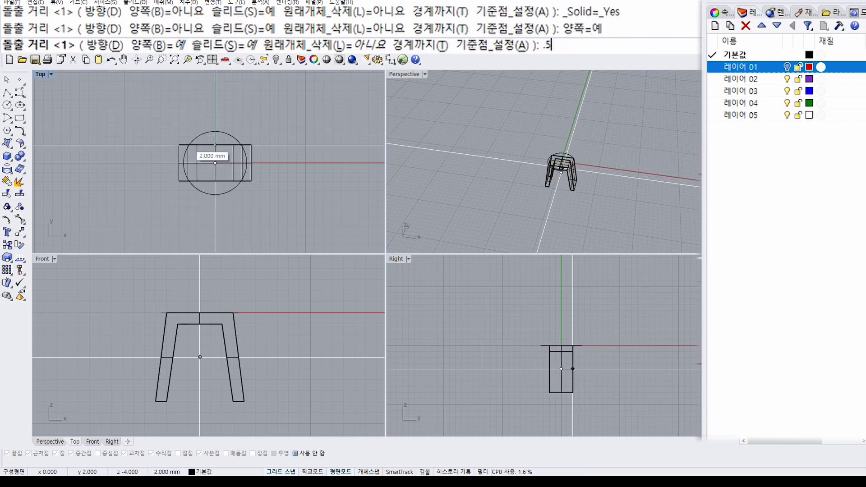
key("Return")
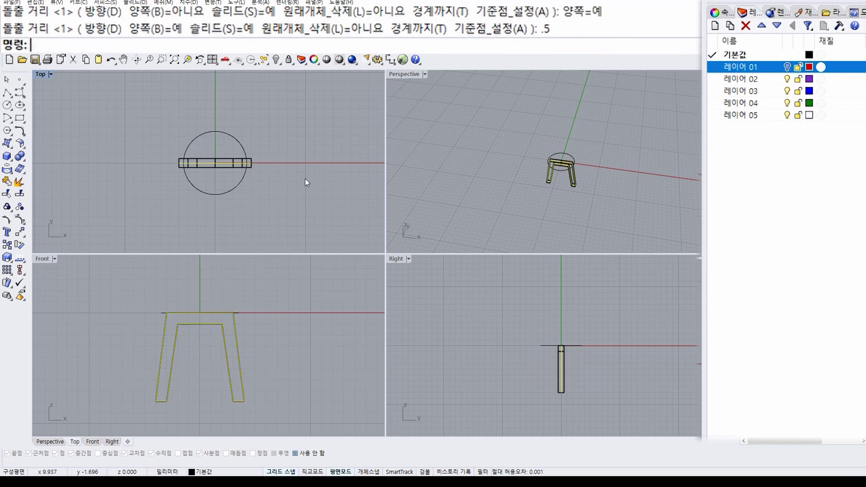
Step: Inspect the new legs in perspective and select only the extruded leg solid
left_click(291, 190)
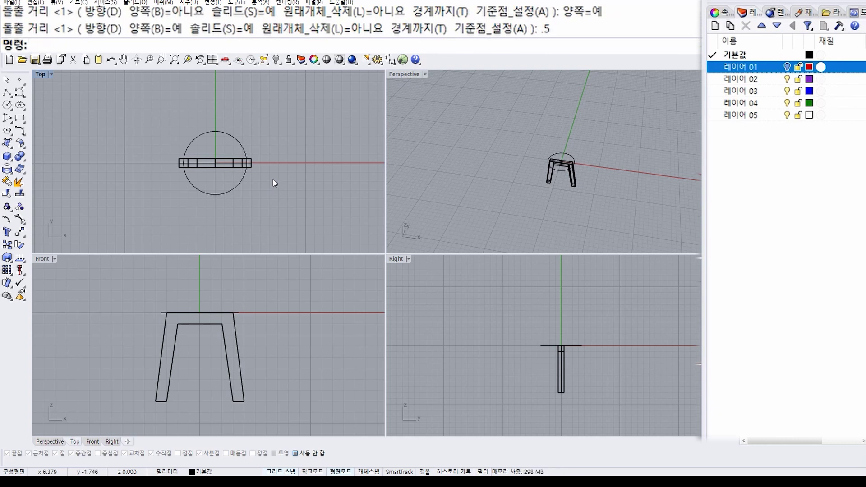
right_click_drag(636, 351, 599, 349)
key("ctrl+a")
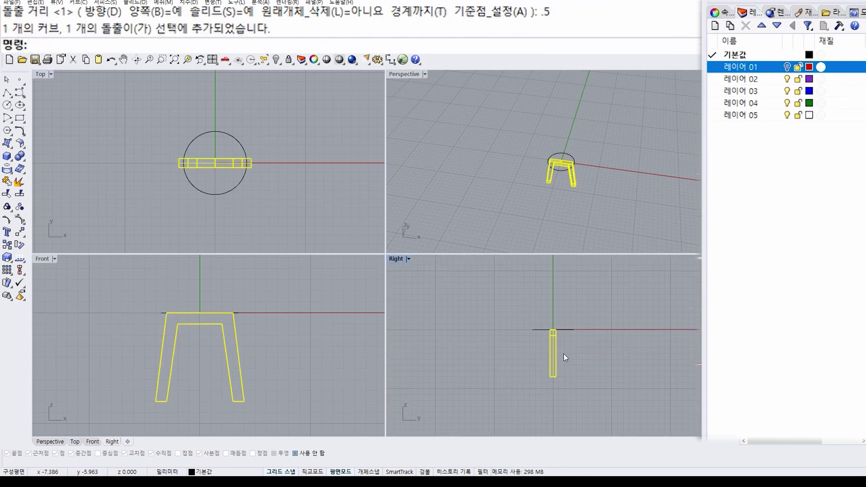
key("Escape")
right_click_drag(608, 203, 544, 153)
scroll(564, 167, "up", 5)
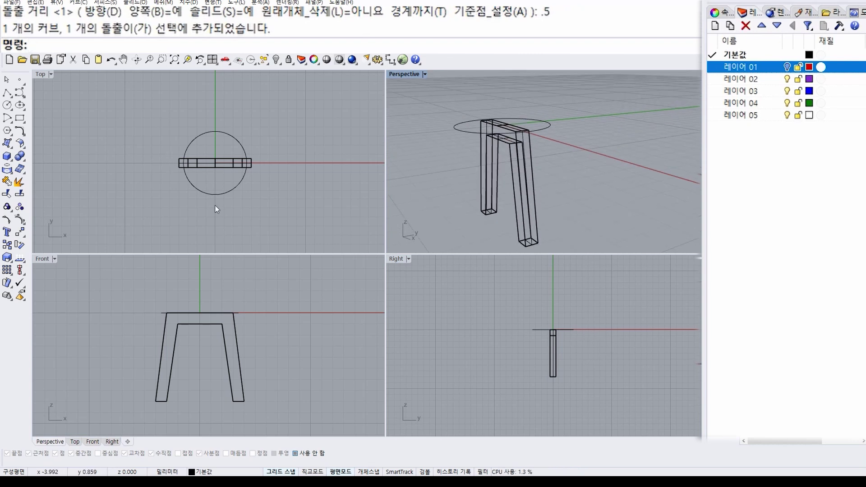
left_click(221, 167)
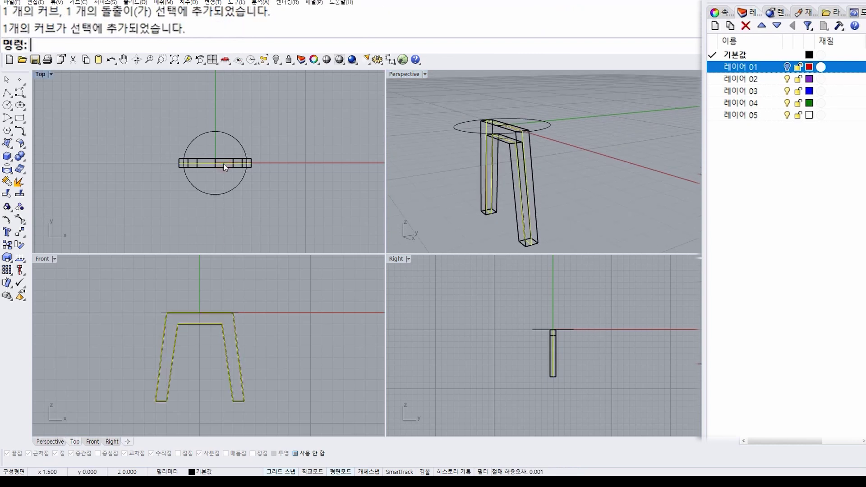
right_click_drag(221, 167, 222, 173)
left_click(213, 174, "shift")
left_click(213, 150)
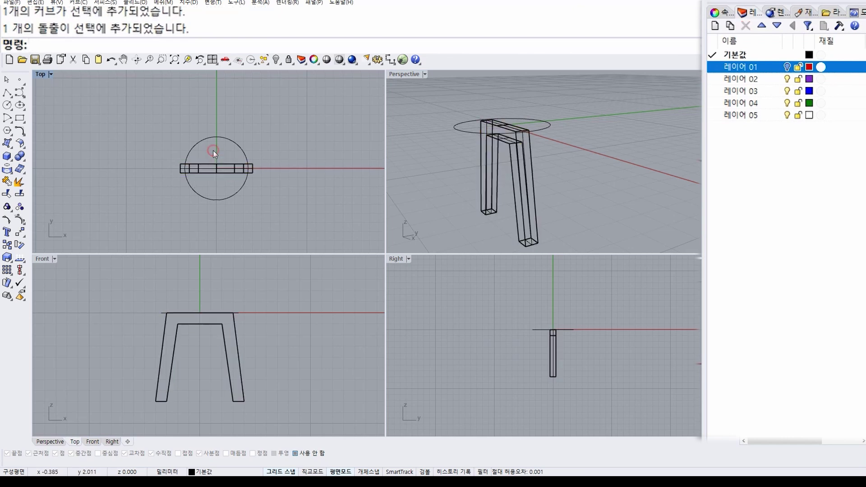
left_click(232, 175)
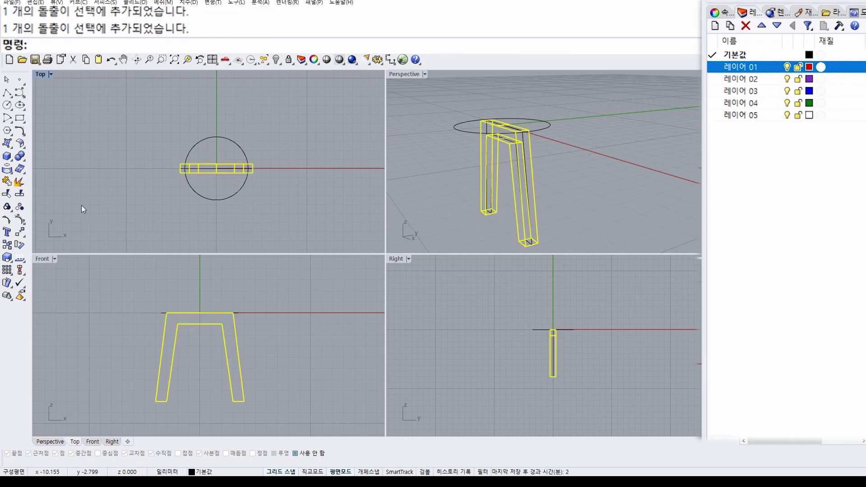
left_click(19, 245)
Step: Rotate a copy of the leg frame 90° about the origin, giving four crossed legs
type("c")
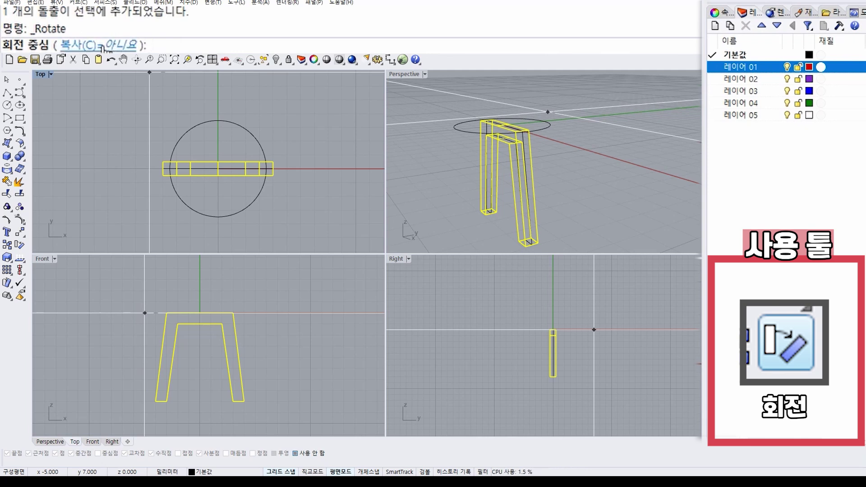
key("Return")
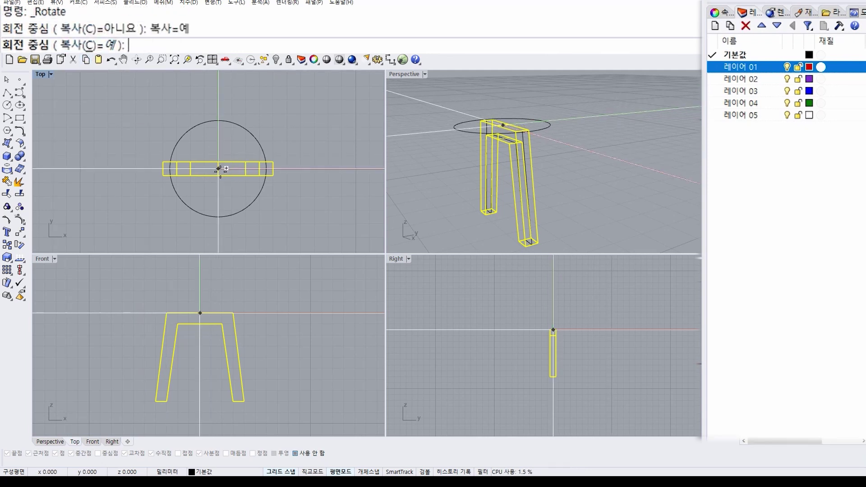
left_click(218, 169)
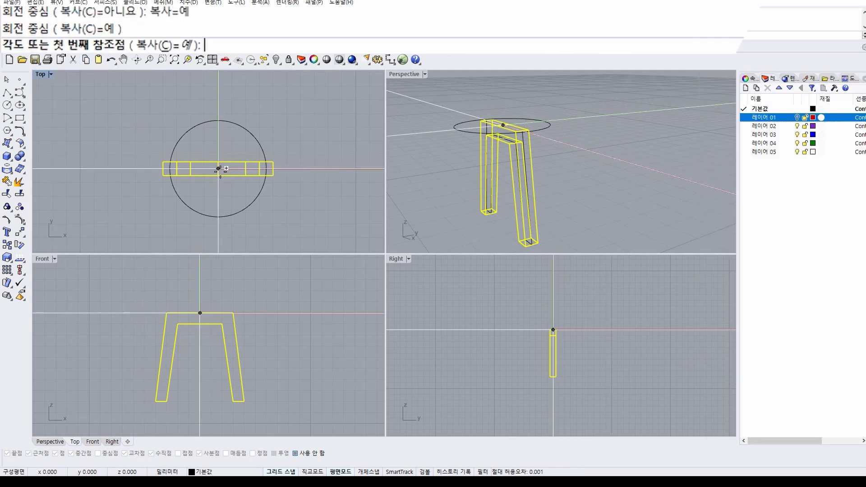
type(" 90")
key("Return")
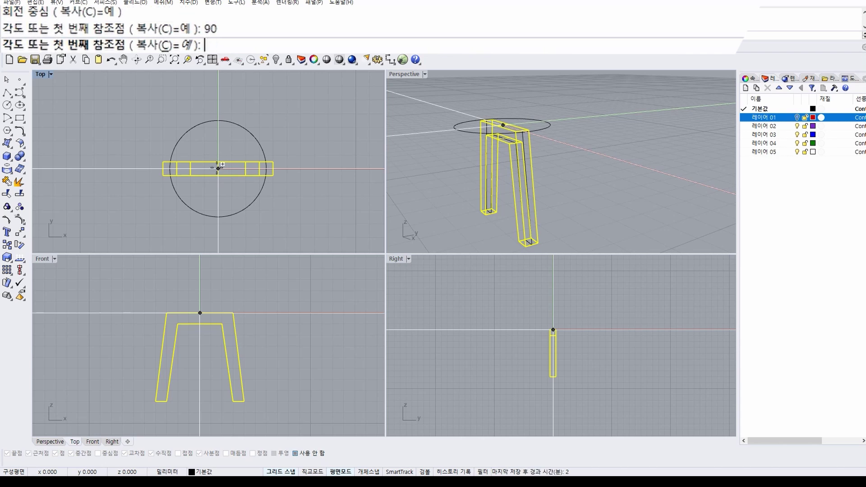
key("Return")
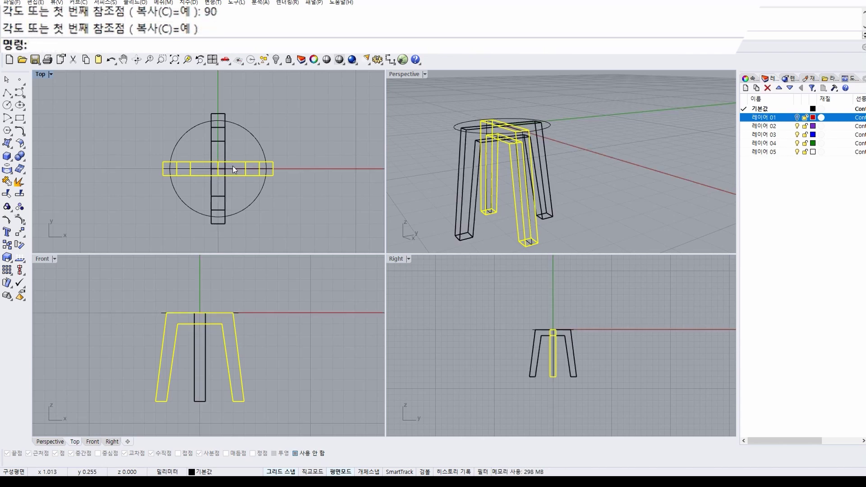
key("Escape")
mouse_move(590, 162)
right_mouse_down()
mouse_move(640, 161)
mouse_move(596, 169)
mouse_move(535, 155)
right_mouse_up()
key("Return")
Step: Shade the perspective view, fillet every stool edge at radius 0.3, and select all parts
left_click(822, 119)
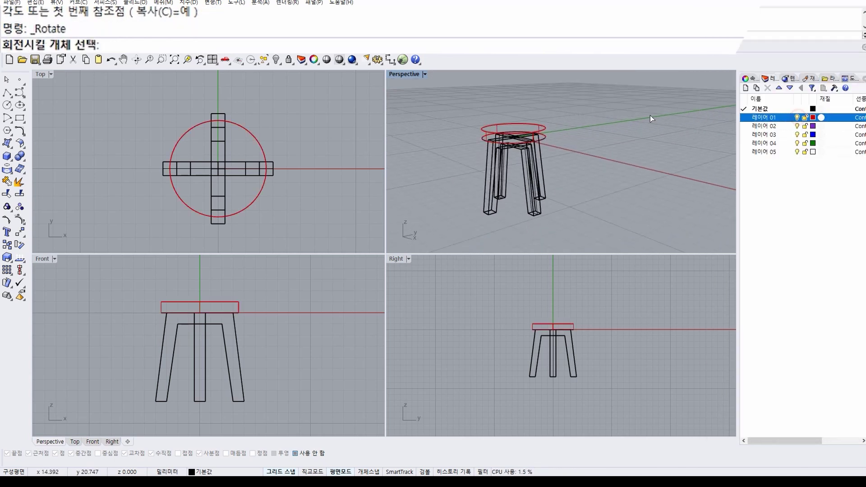
left_click(424, 74)
left_click(419, 110)
left_click(20, 156)
left_click(84, 182)
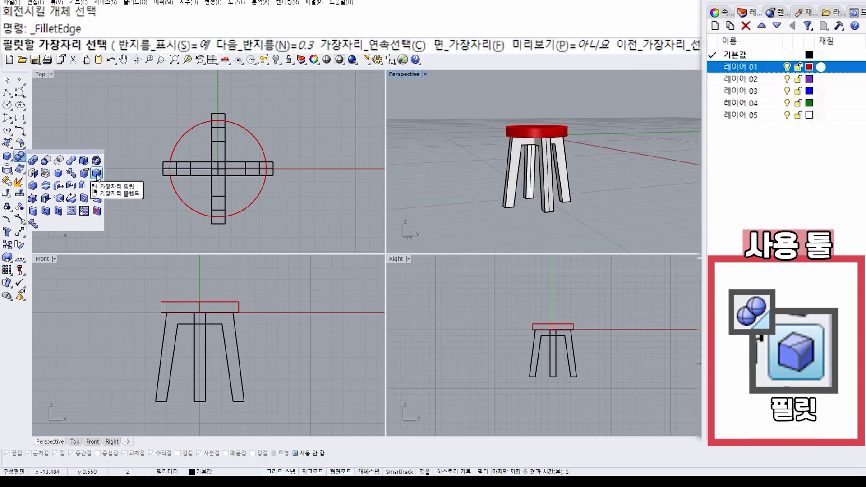
key("ctrl+a")
key("Return")
key("Return")
key("ctrl+shift+s")
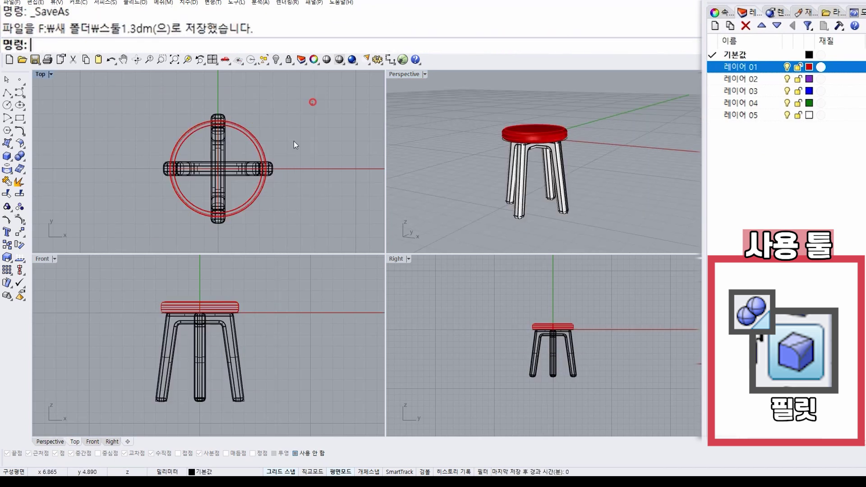
key("ctrl+a")
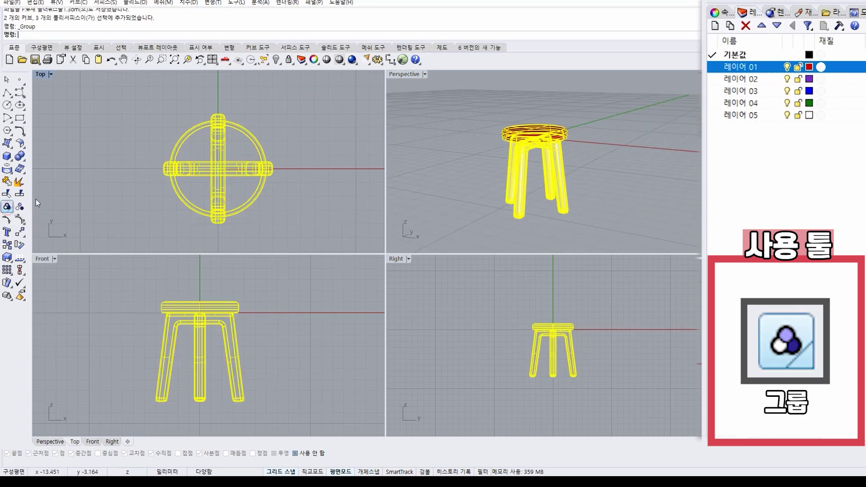
Step: Save the stool as 스툴1.3dm
left_click(12, 2)
left_click(45, 74)
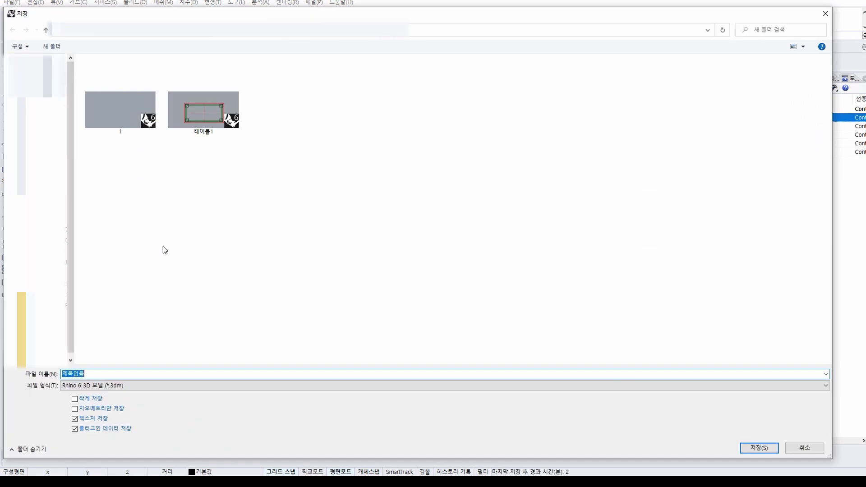
type("스툴1")
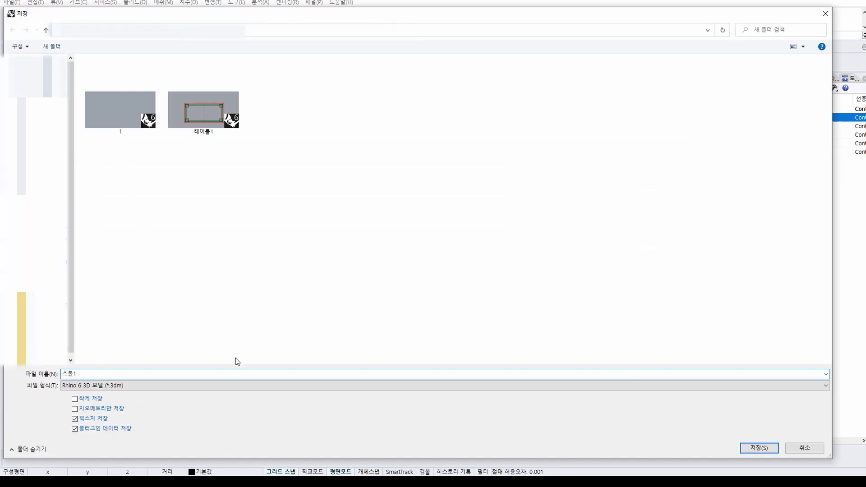
left_click(774, 449)
key("Escape")
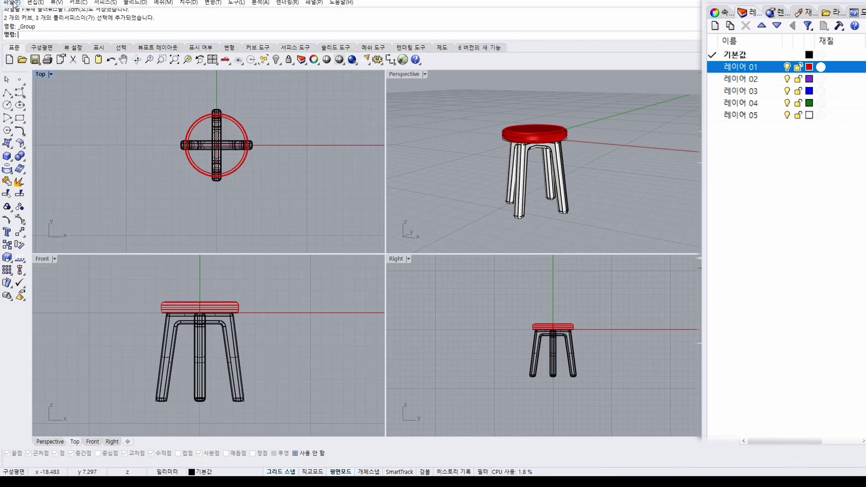
left_click(13, 3)
Step: Import the 테이블1.3dm table model into the stool scene
left_click(64, 107)
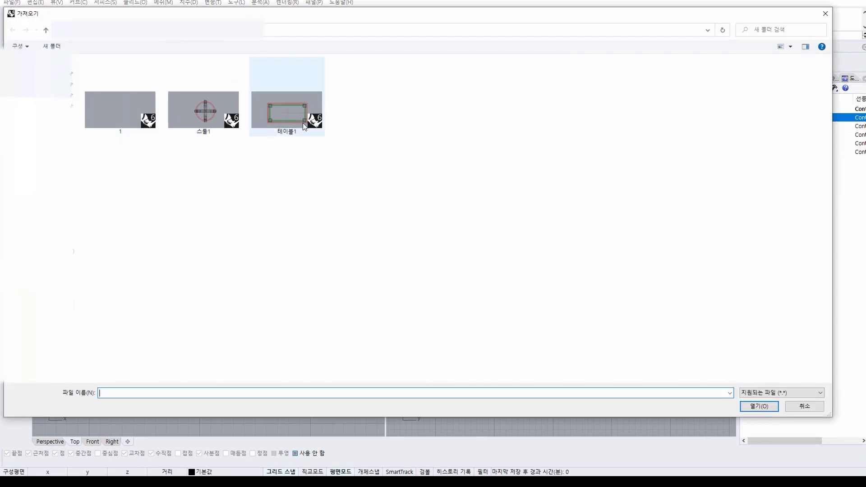
double_click(301, 118)
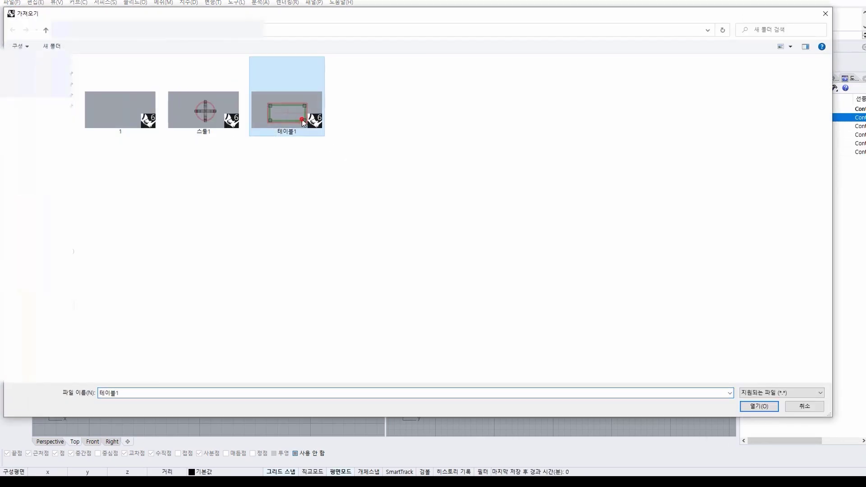
left_click(569, 211)
scroll(570, 211, "down", 3)
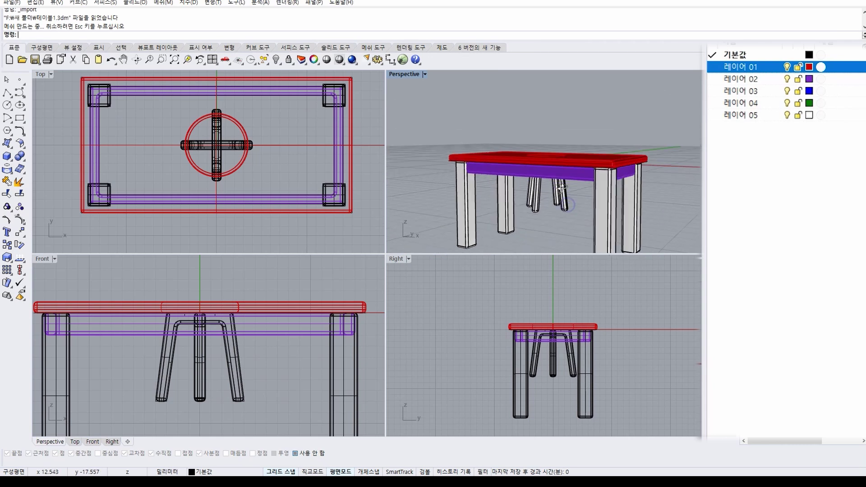
mouse_move(570, 211)
right_mouse_down()
mouse_move(558, 191)
mouse_move(566, 171)
right_mouse_up()
Step: Move the stool out in front of the table and lower it onto the floor
left_click(559, 171)
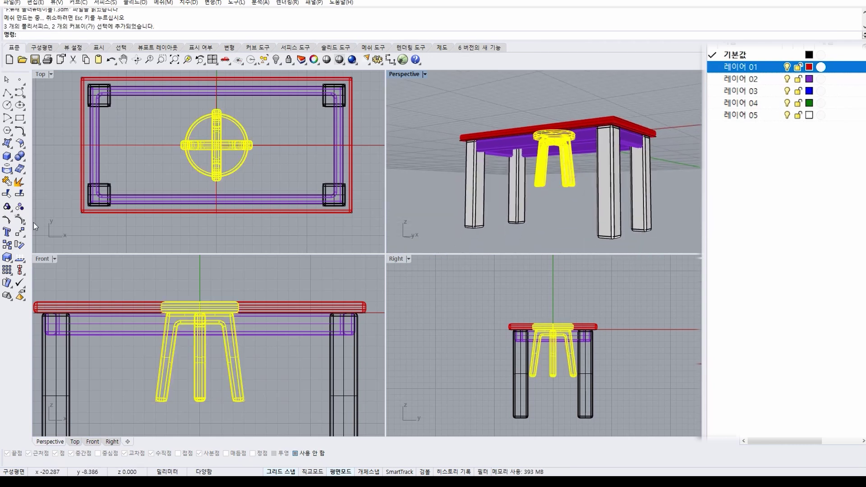
left_click(20, 232)
scroll(251, 130, "down", 2)
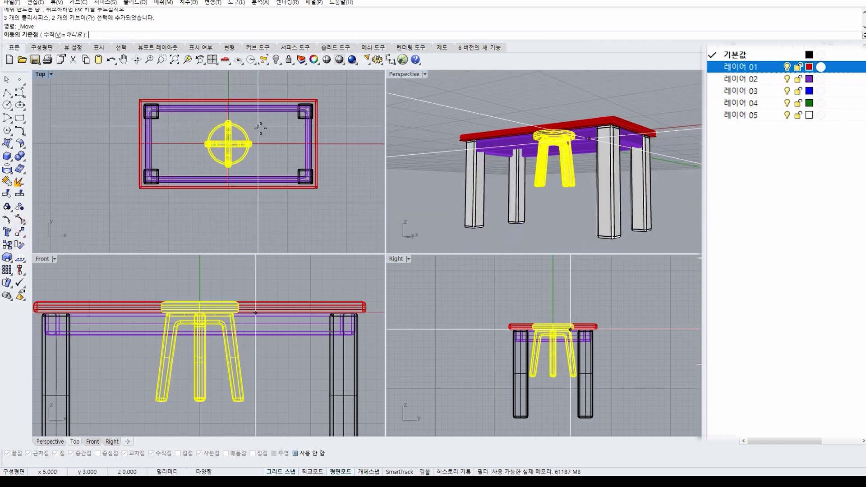
left_click(258, 126)
left_click(259, 200)
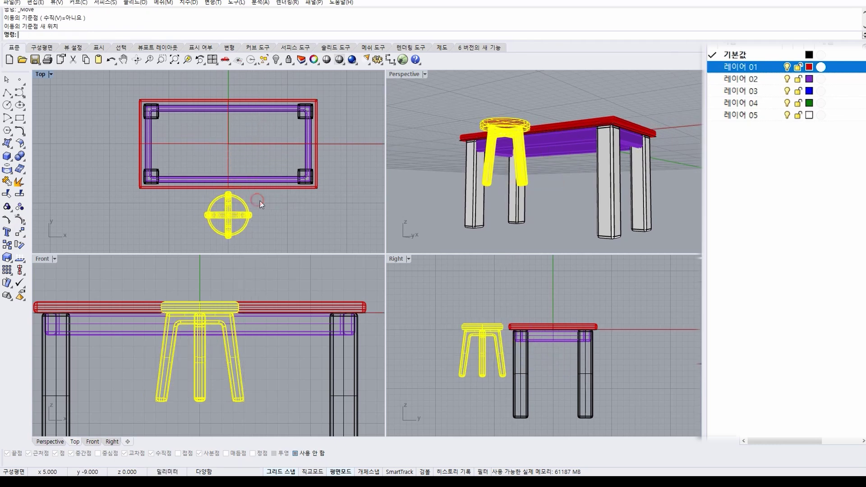
scroll(491, 321, "up", 2)
key("Return")
left_click(493, 261)
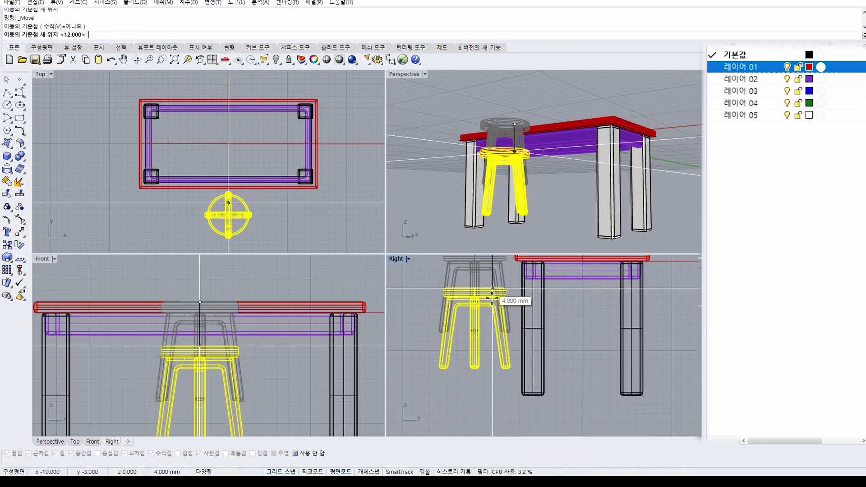
left_click(493, 314)
key("Escape")
mouse_move(541, 203)
right_mouse_down()
mouse_move(571, 187)
mouse_move(574, 163)
right_mouse_up()
right_click_drag(233, 172, 232, 164)
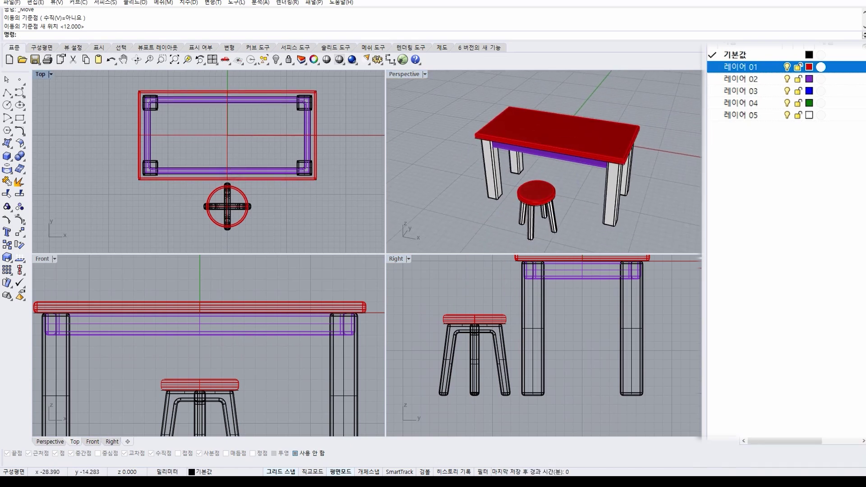
Step: Maximize the Perspective view and switch it to Rendered display mode
double_click(404, 74)
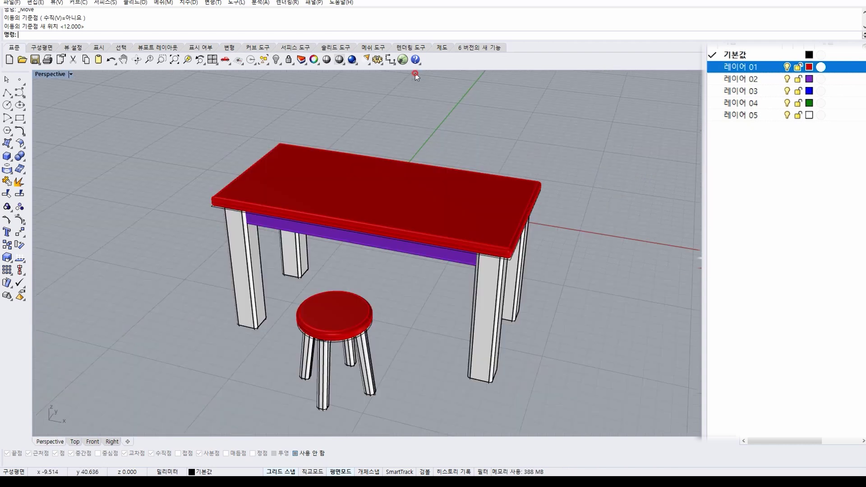
right_click_drag(361, 226, 361, 207)
left_click(70, 74)
left_click(63, 212)
right_click_drag(269, 142, 306, 135)
Step: Assign the Cherry wood custom material from the Wood folder to the layer
left_click(821, 67)
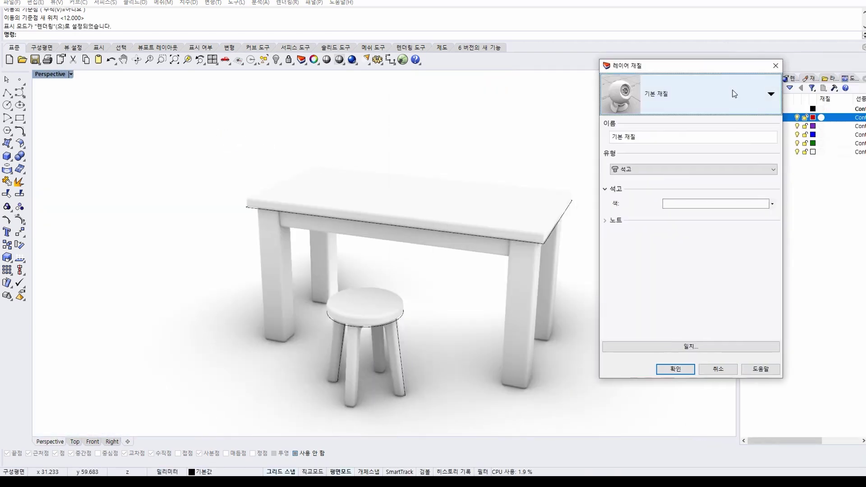
left_click(771, 94)
left_click(636, 212)
left_click_drag(386, 123, 676, 198)
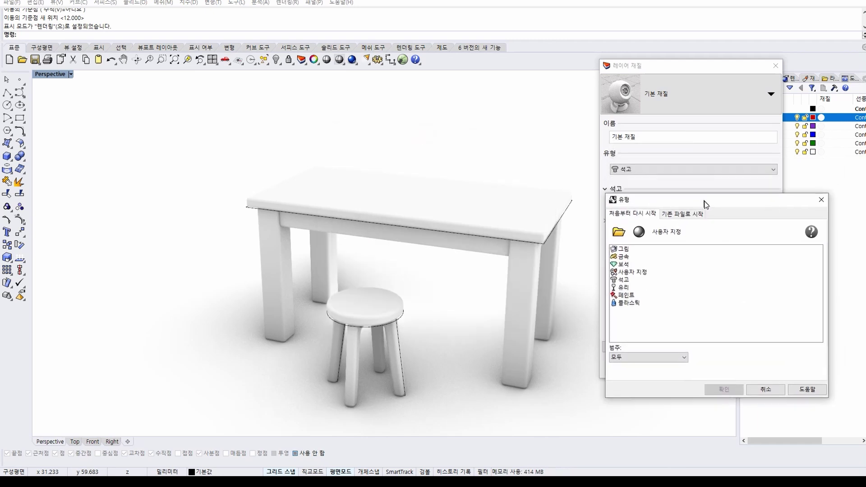
left_click(628, 296)
left_click(623, 228)
double_click(137, 279)
double_click(359, 225)
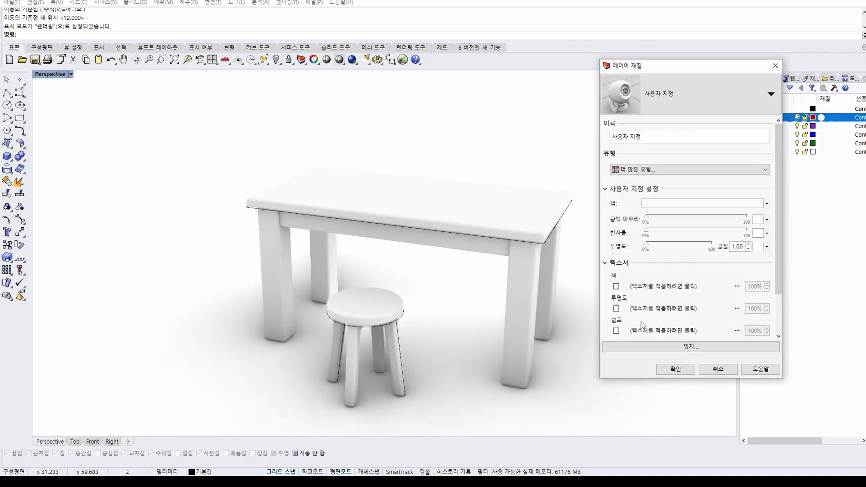
left_click(667, 370)
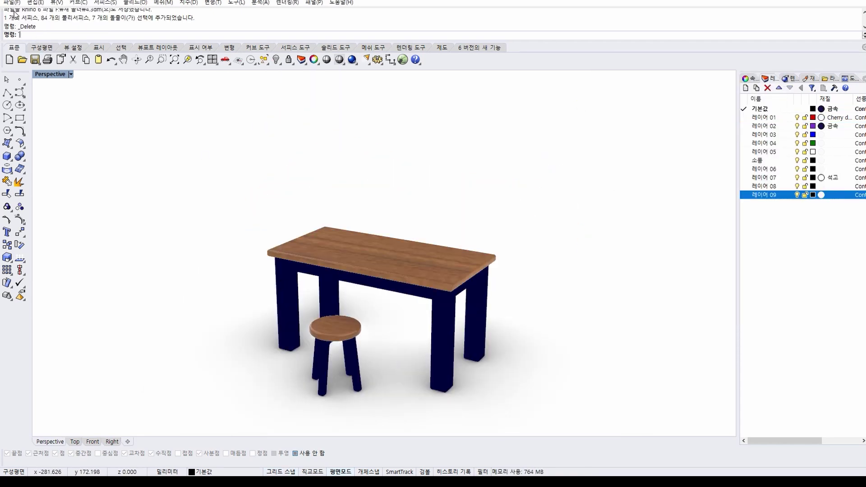
Step: Import the laptop, mug and camera from files 2, 3 and 4, then frame the desk
left_click(11, 2)
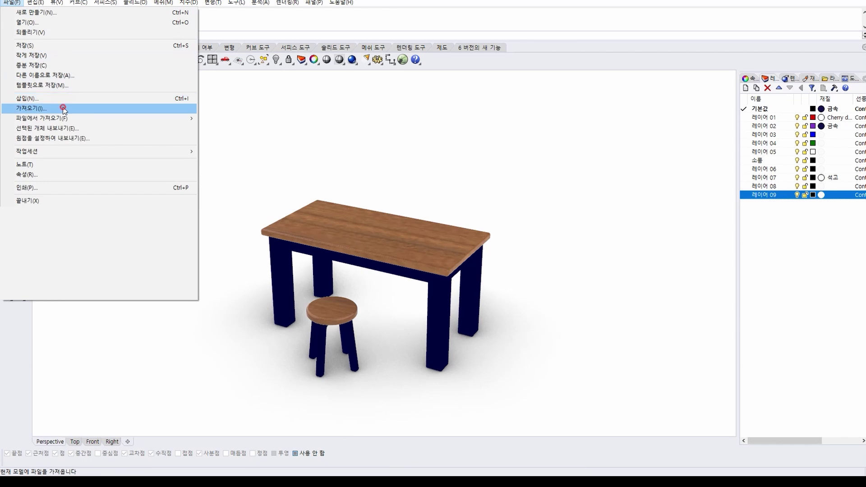
left_click(64, 108)
double_click(204, 121)
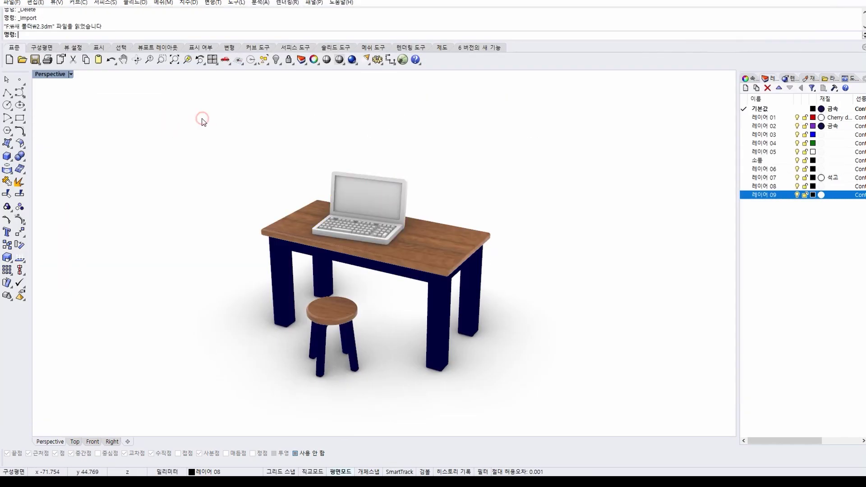
left_click(17, 6)
left_click(64, 108)
double_click(287, 113)
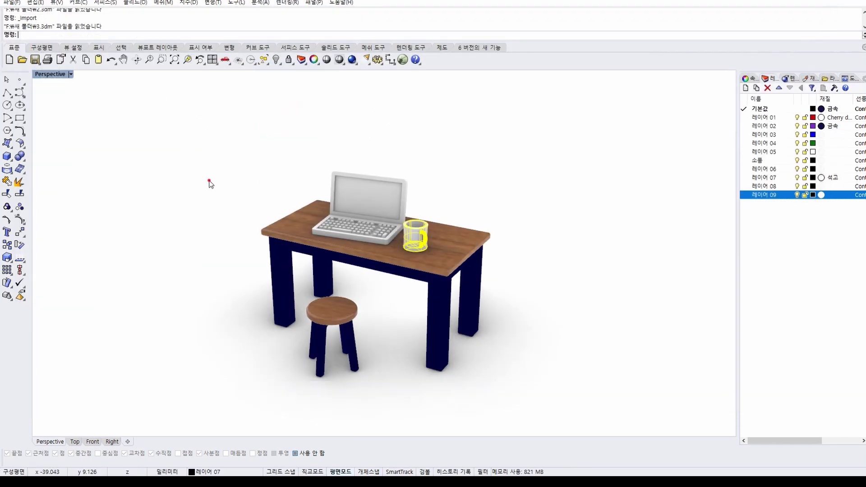
left_click(16, 5)
left_click(61, 105)
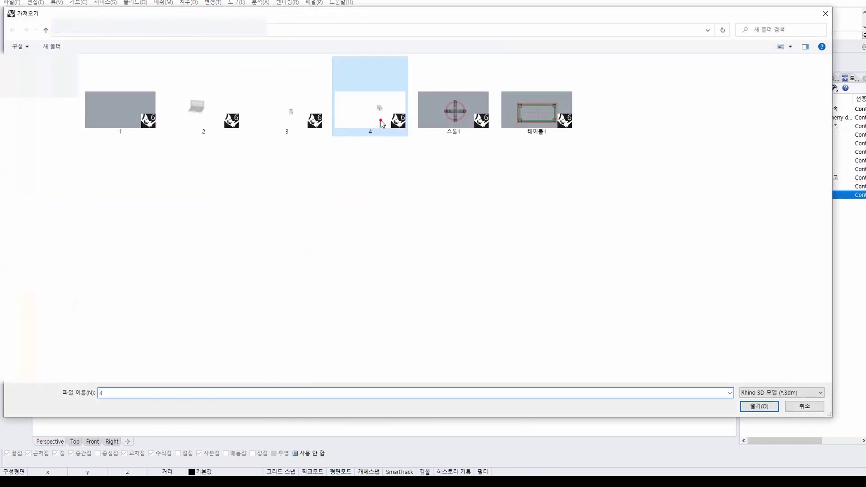
double_click(370, 104)
mouse_move(172, 253)
right_mouse_down()
mouse_move(225, 262)
mouse_move(433, 256)
mouse_move(439, 275)
mouse_move(401, 285)
mouse_move(443, 293)
mouse_move(535, 274)
right_mouse_up()
scroll(390, 268, "up", 2)
mouse_move(391, 269)
right_mouse_down()
mouse_move(422, 299)
mouse_move(441, 286)
mouse_move(437, 306)
mouse_move(464, 270)
mouse_move(418, 294)
mouse_move(285, 291)
mouse_move(590, 284)
mouse_move(303, 296)
mouse_move(285, 280)
mouse_move(365, 288)
mouse_move(392, 279)
mouse_move(185, 276)
right_mouse_up()
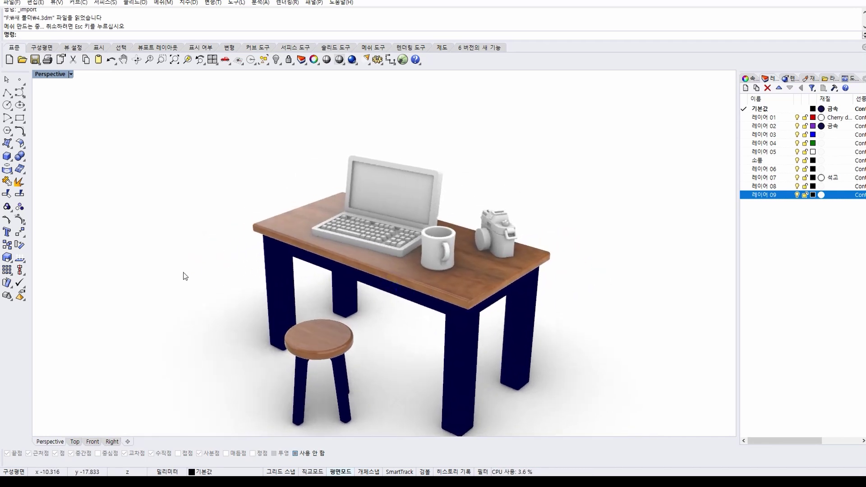